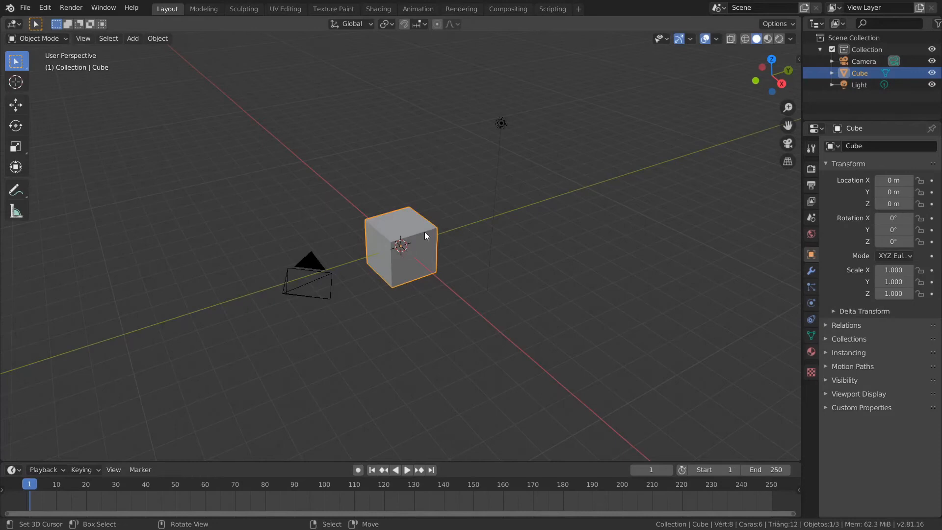
# Step: Delete the default cube from the scene
pyautogui.rightClick(425, 232)
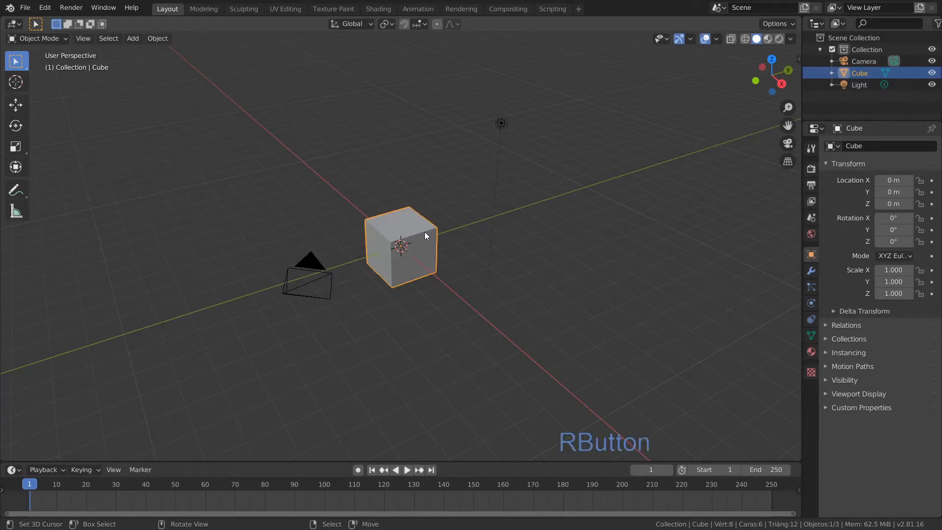
pyautogui.press('x')
pyautogui.click(424, 231)
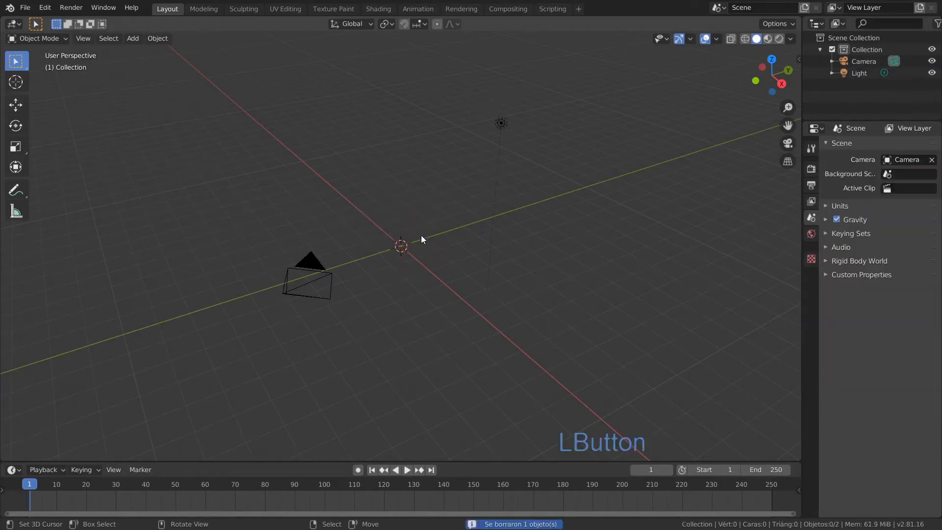
# Step: Place the 3D cursor at a spot away from the world origin, and reset it to the origin
pyautogui.moveTo(429, 267); pyautogui.dragTo(396, 264, button='middle')
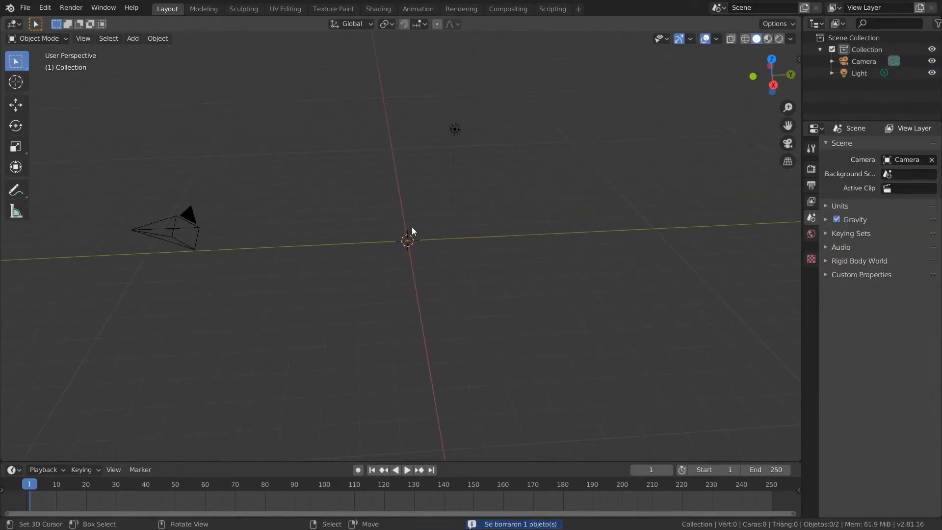
pyautogui.moveTo(426, 259); pyautogui.dragTo(552, 177, button='middle')
pyautogui.click(553, 178)
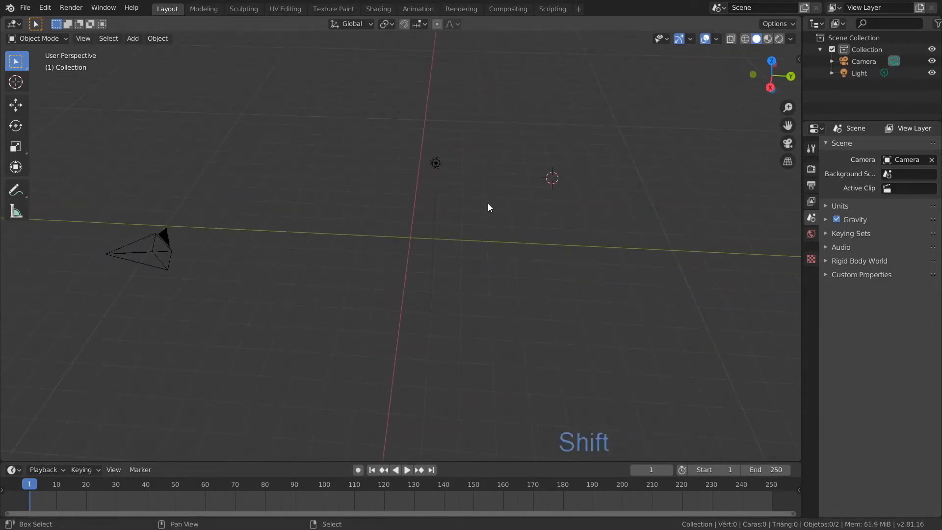
pyautogui.hotkey('shift', 'c')
# Step: Add a single-bone armature at the world origin
pyautogui.keyDown('shift'); pyautogui.moveTo(497, 255); pyautogui.dragTo(457, 261, button='middle'); pyautogui.keyUp('shift')
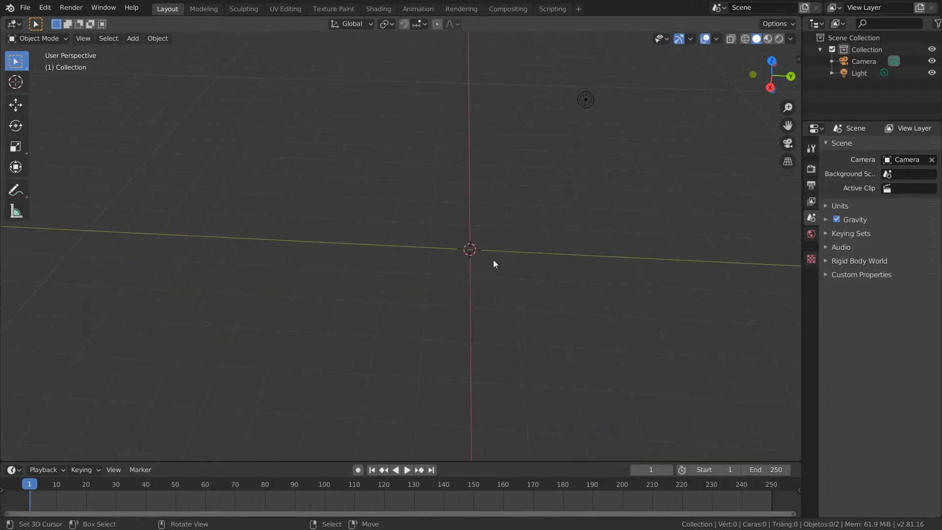
pyautogui.keyDown('shift'); pyautogui.moveTo(503, 261); pyautogui.dragTo(443, 258, button='middle'); pyautogui.keyUp('shift')
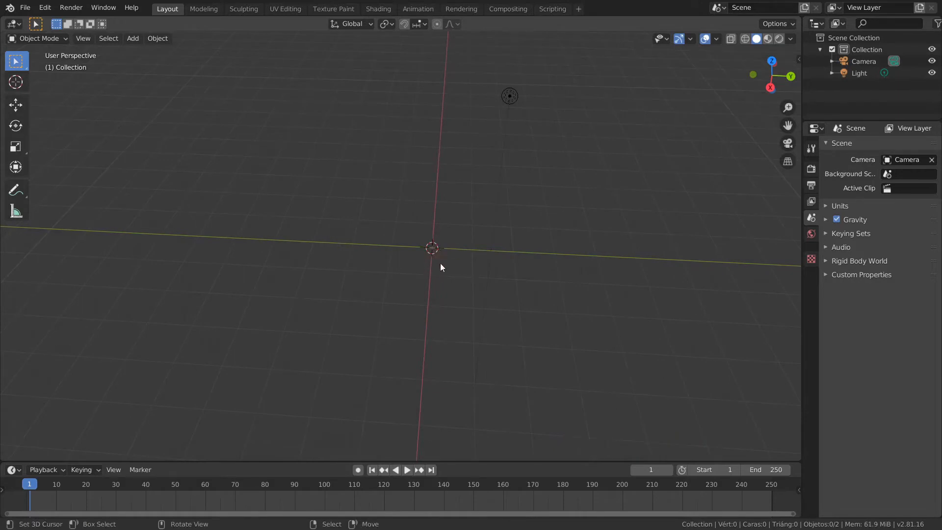
pyautogui.hotkey('shift', 'a')
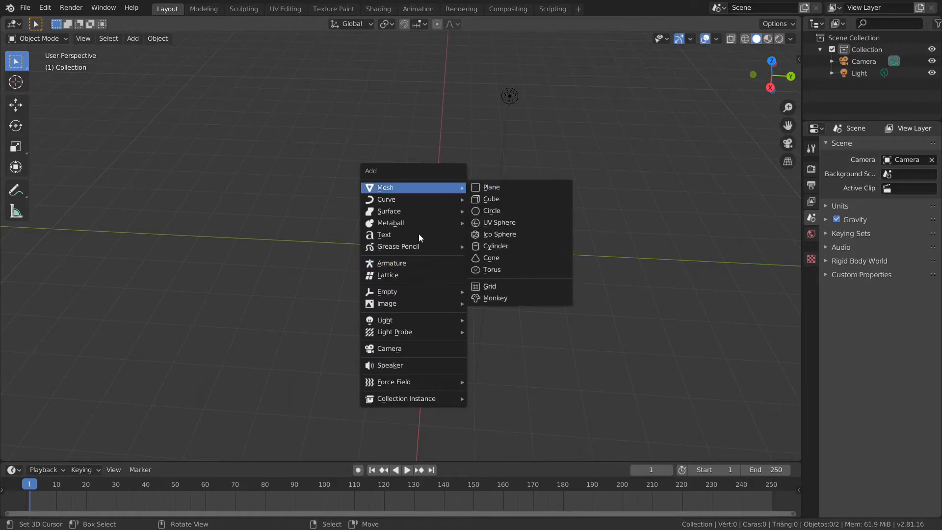
pyautogui.click(413, 263)
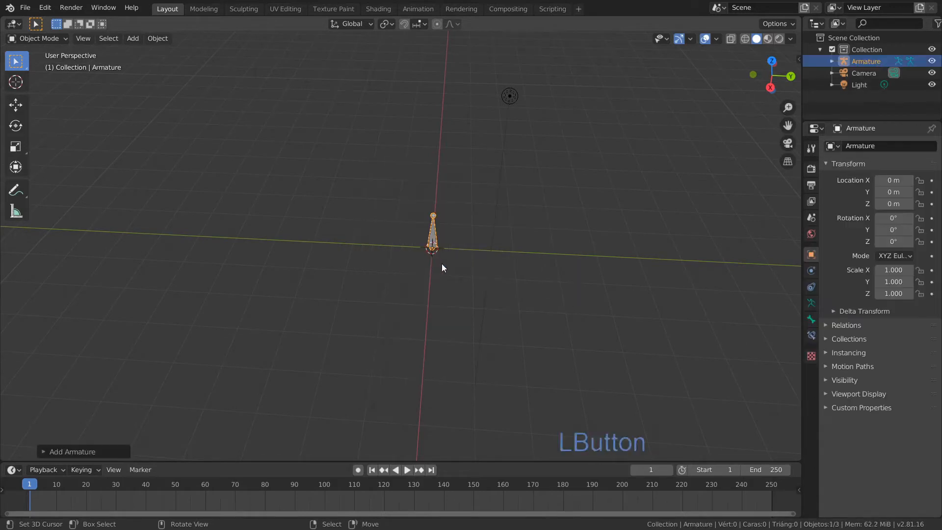
# Step: Render the current frame to check whether the armature shows up in the output, and close the render window
pyautogui.moveTo(441, 263); pyautogui.dragTo(461, 234, button='middle')
pyautogui.press('KP_Decimal')
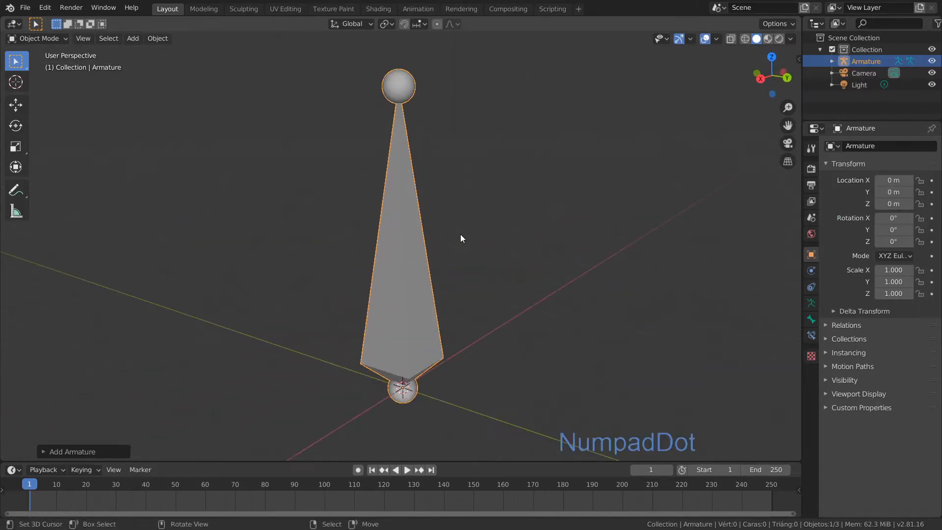
pyautogui.scroll(-3, 451, 249)
pyautogui.moveTo(451, 249); pyautogui.dragTo(409, 253, button='middle')
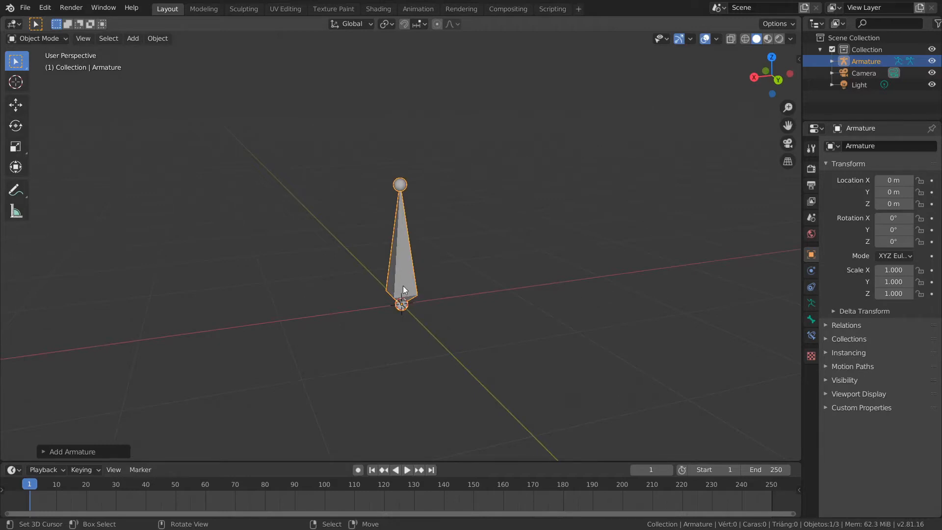
pyautogui.press('F12')
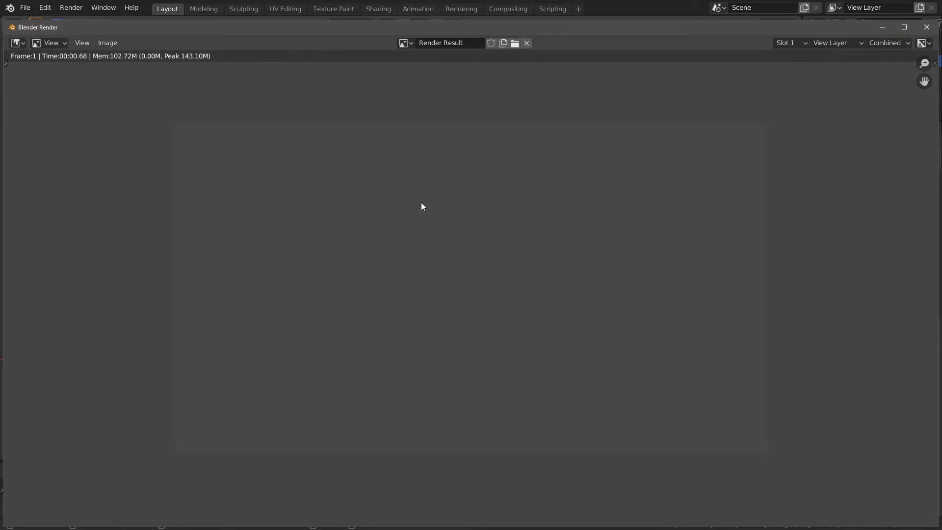
pyautogui.click(926, 28)
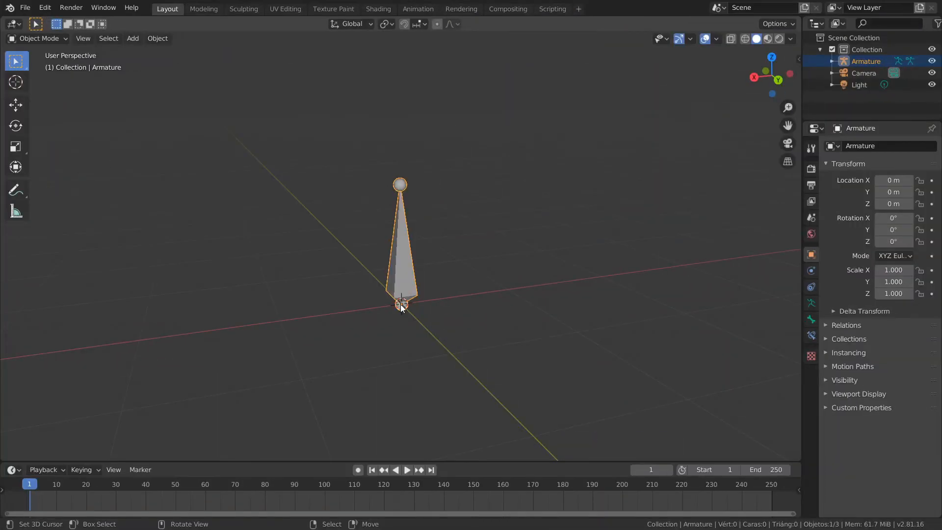
# Step: Switch the armature into Edit Mode and into Pose Mode in turn, returning to Object Mode after each
pyautogui.click(61, 38)
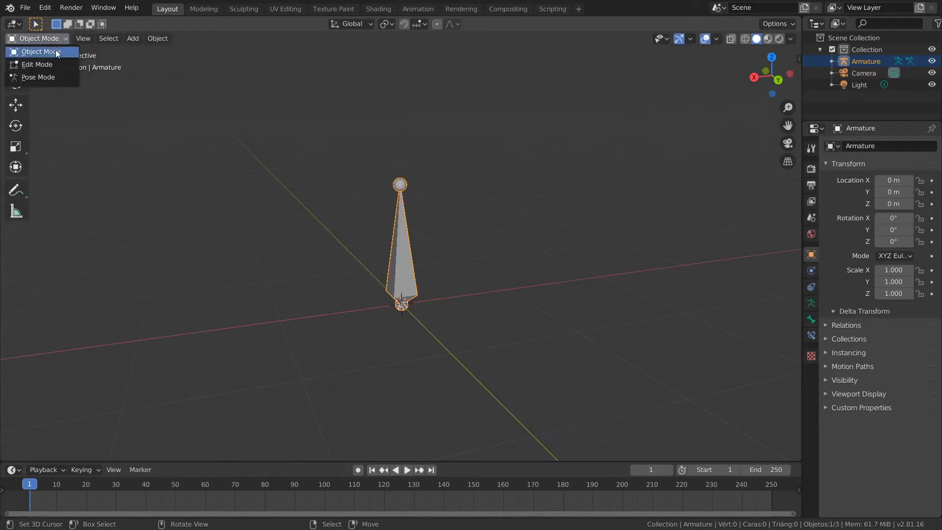
pyautogui.press('ctrl')
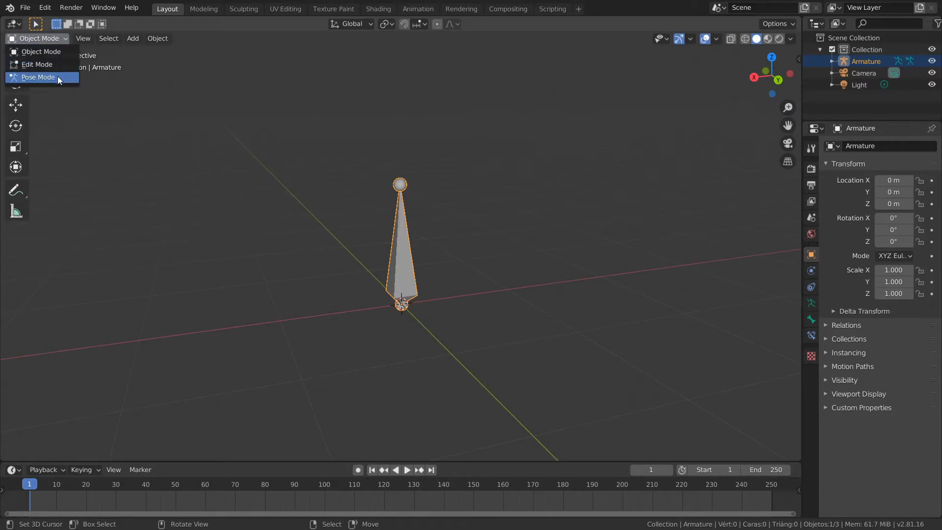
pyautogui.press('ctrl')
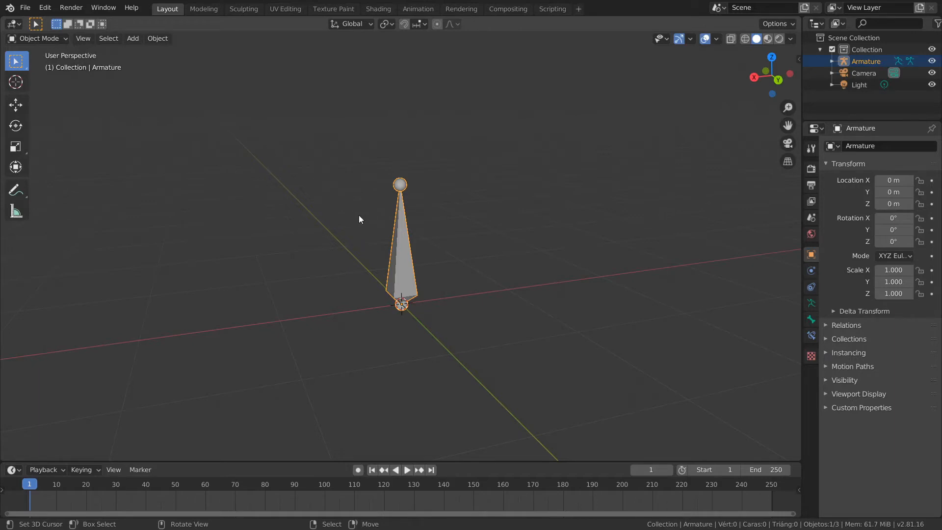
pyautogui.press('Tab')
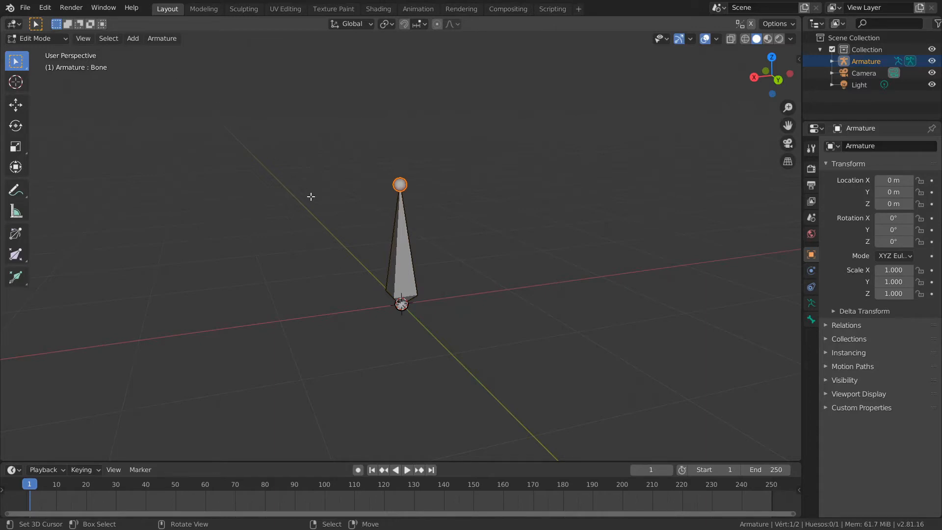
pyautogui.press('Tab')
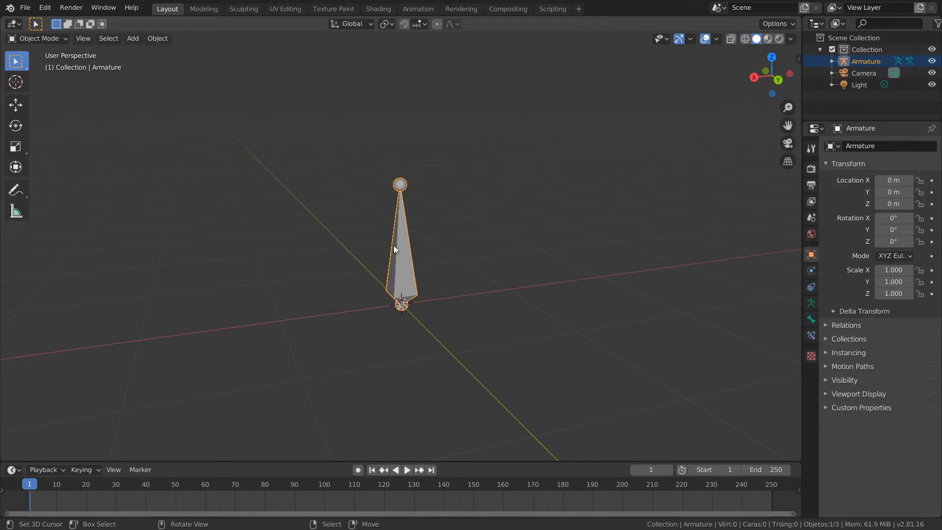
pyautogui.hotkey('ctrl', 'Tab')
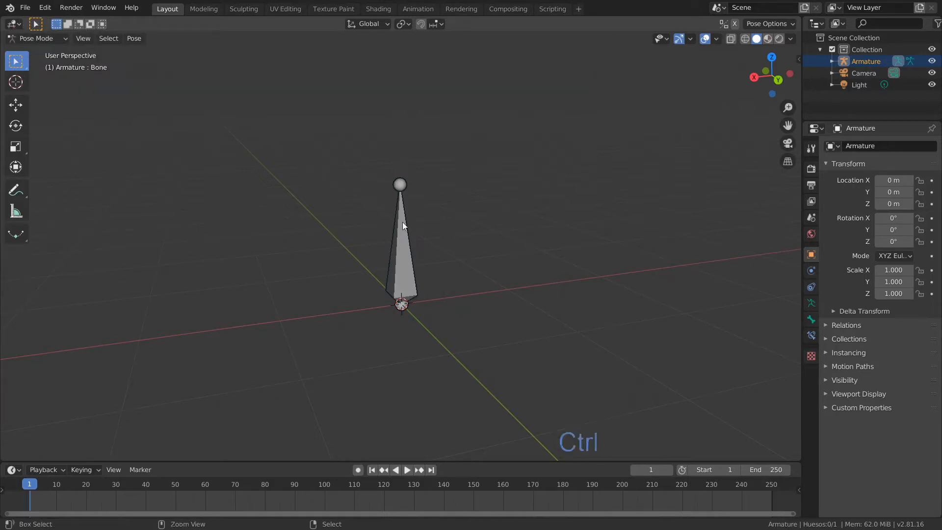
pyautogui.hotkey('ctrl', 'Tab')
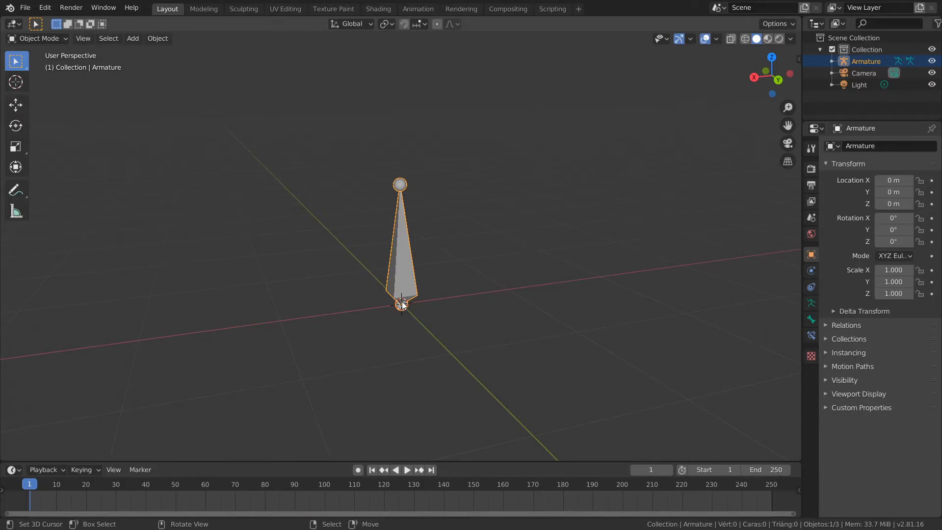
# Step: In Edit Mode and front view, extrude two more bones straight up from the bone's tip to form a three-bone chain
pyautogui.moveTo(401, 304); pyautogui.dragTo(481, 298, button='middle')
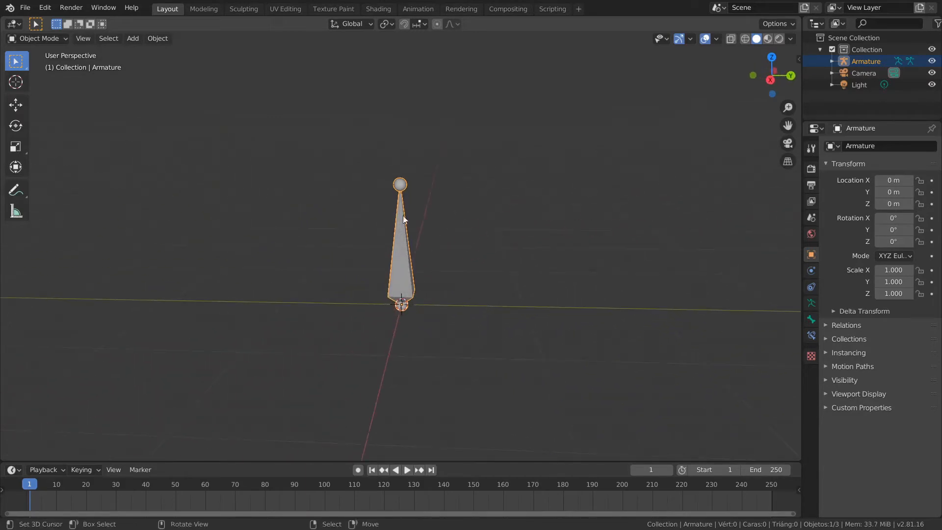
pyautogui.press('KP_1')
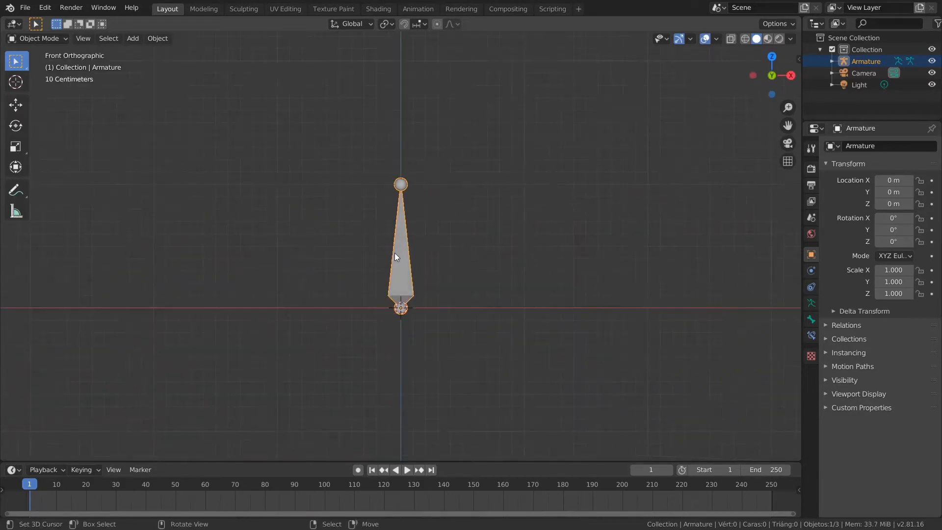
pyautogui.keyDown('shift'); pyautogui.moveTo(394, 253); pyautogui.dragTo(407, 320, button='middle'); pyautogui.keyUp('shift')
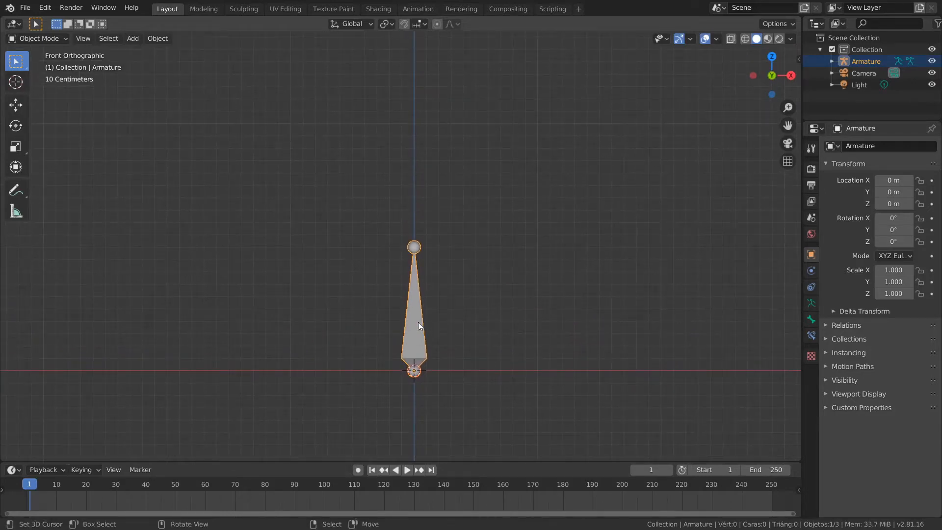
pyautogui.press('Tab')
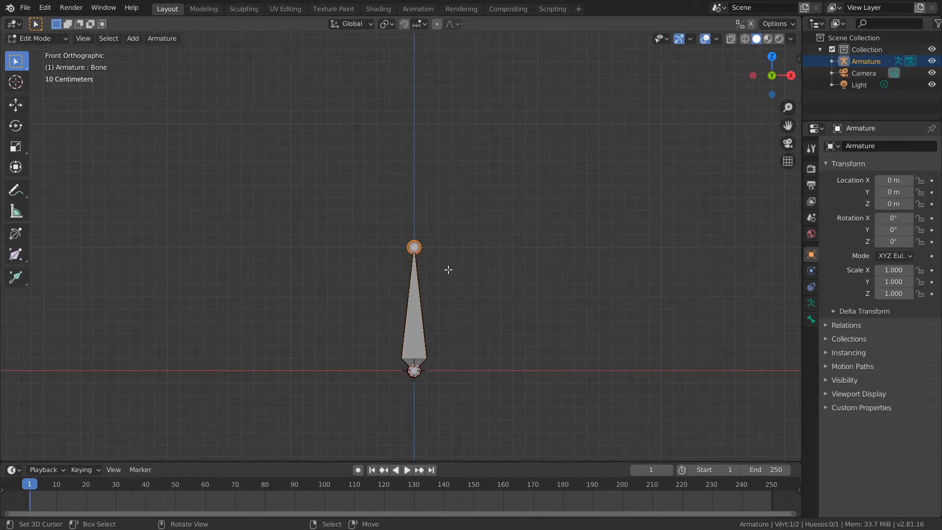
pyautogui.press('e')
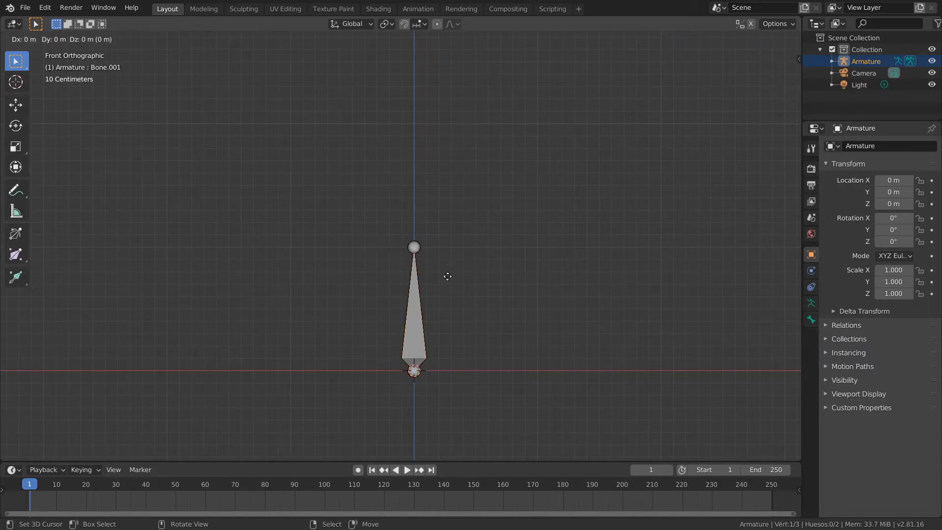
pyautogui.click(445, 187)
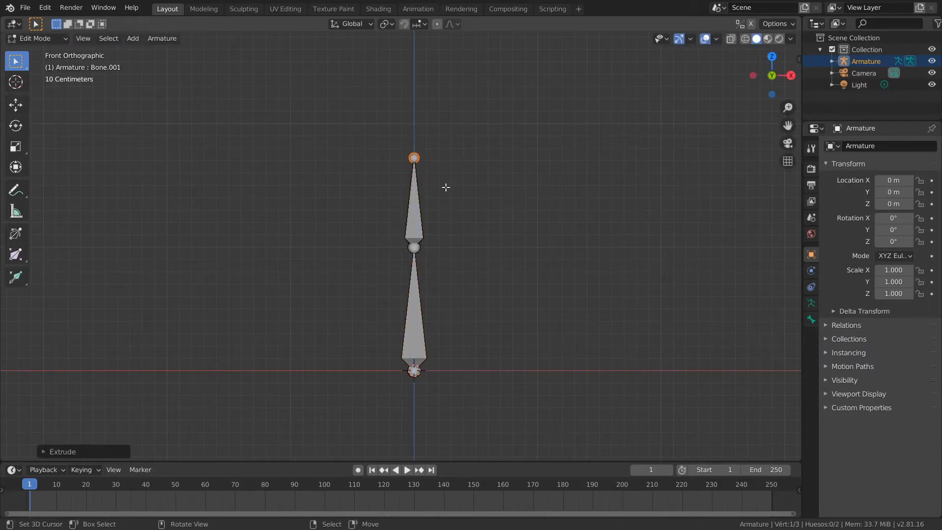
pyautogui.press('e')
pyautogui.click(442, 94)
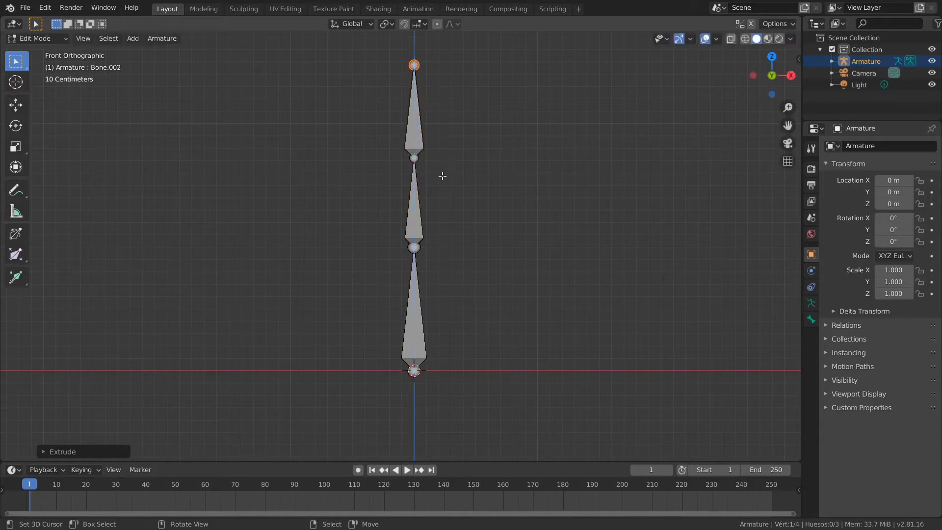
# Step: Switch the armature to Pose Mode and rotate the bottom bone clockwise so the whole chain leans toward positive X
pyautogui.scroll(-1, 442, 194)
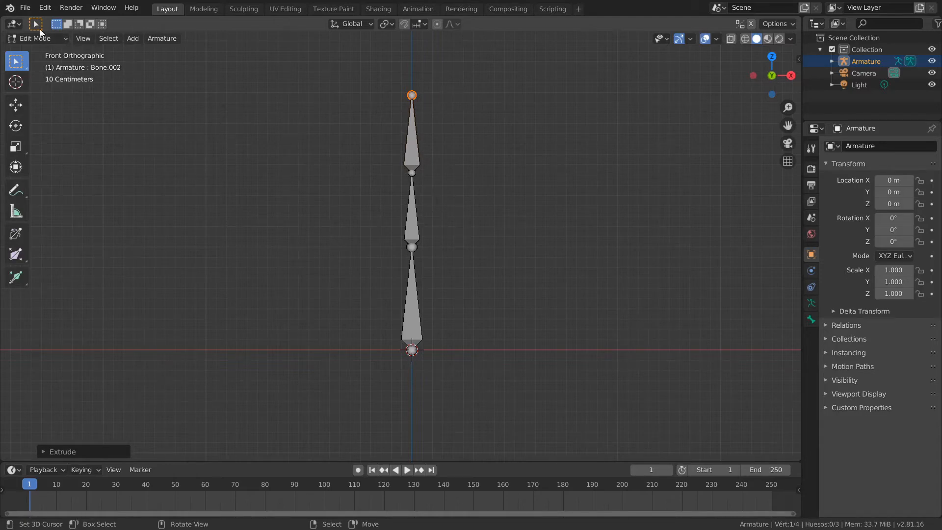
pyautogui.click(47, 40)
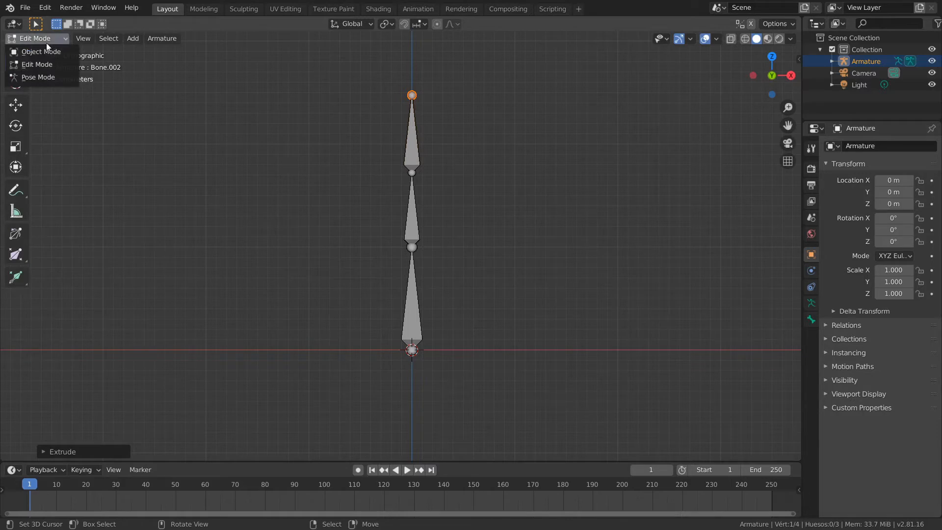
pyautogui.click(49, 78)
pyautogui.click(414, 297)
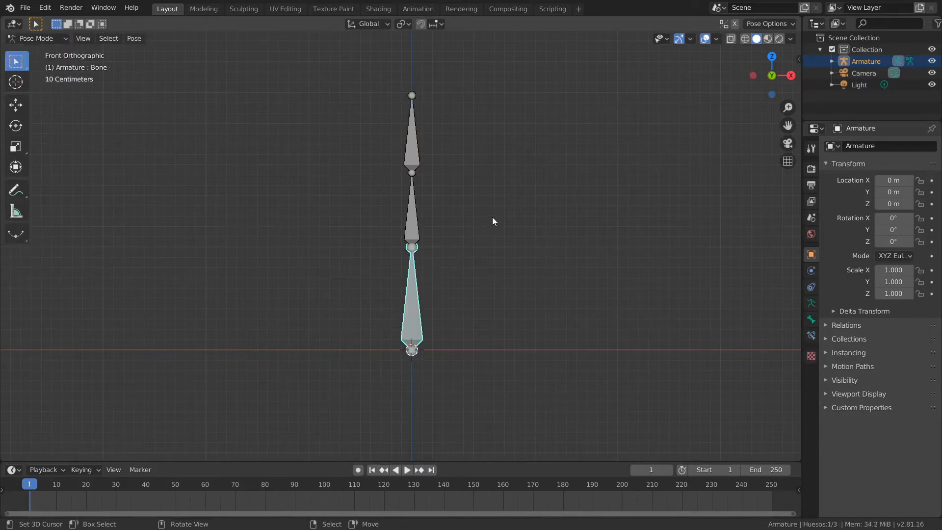
pyautogui.press('r')
pyautogui.click(542, 258)
# Step: Rotate the middle bone and the end bone clockwise so the chain bends into an arch with its tip pointing slightly downward
pyautogui.click(466, 227)
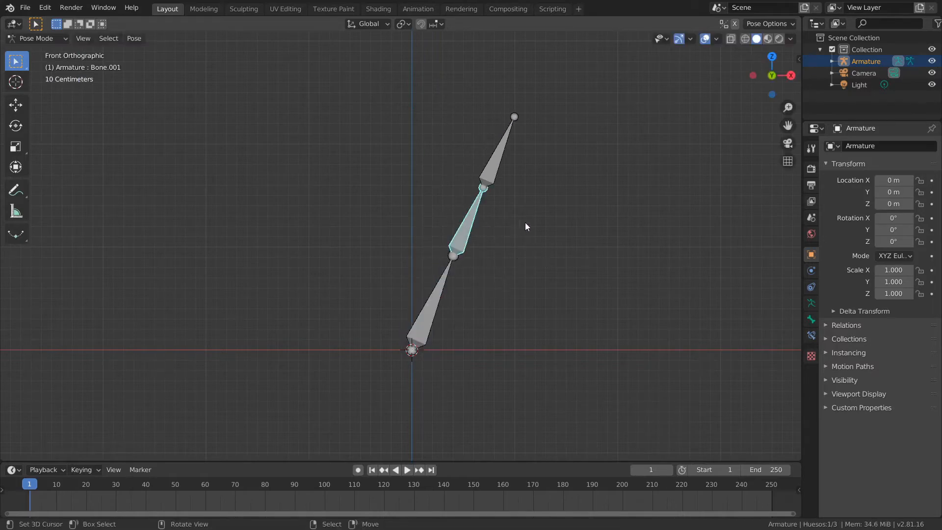
pyautogui.press('r')
pyautogui.click(567, 278)
pyautogui.click(547, 207)
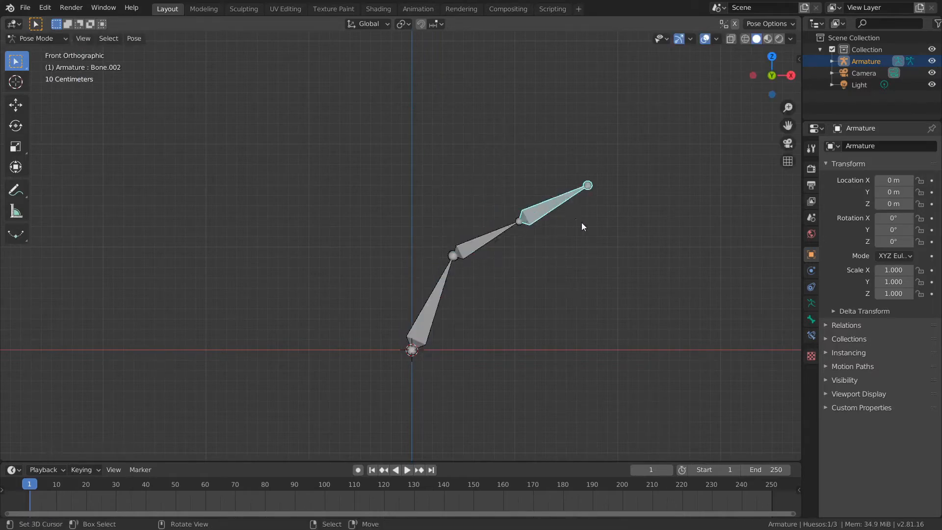
pyautogui.press('r')
pyautogui.click(614, 269)
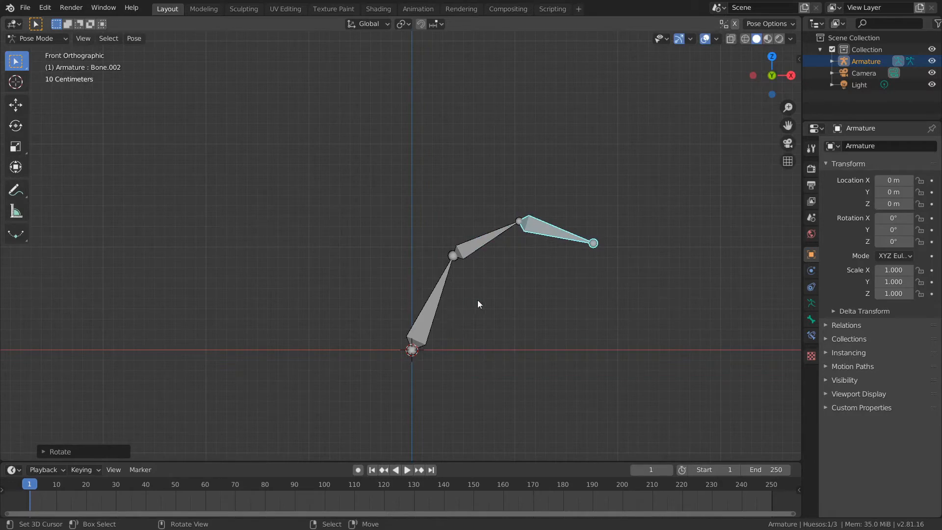
# Step: Switch the posed armature through Object Mode and Edit Mode, returning to Pose Mode, to compare its shape in each mode
pyautogui.click(48, 38)
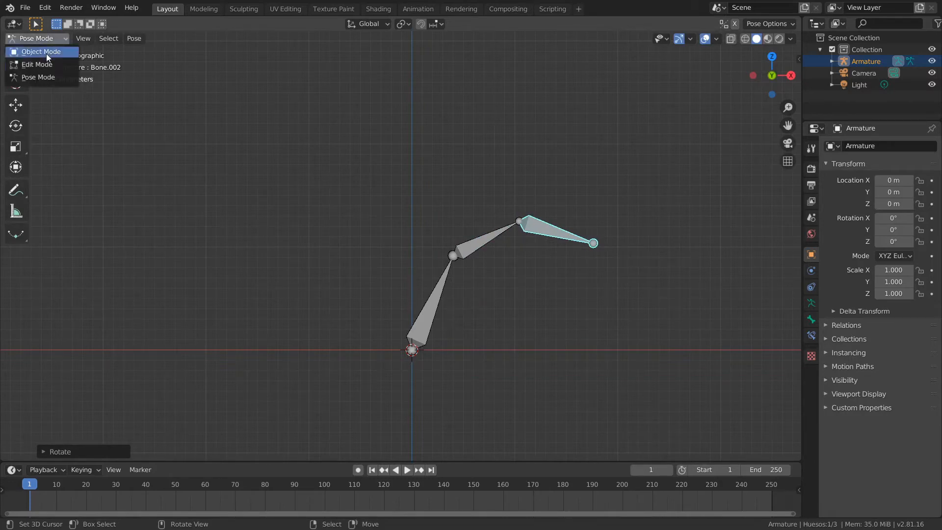
pyautogui.click(51, 51)
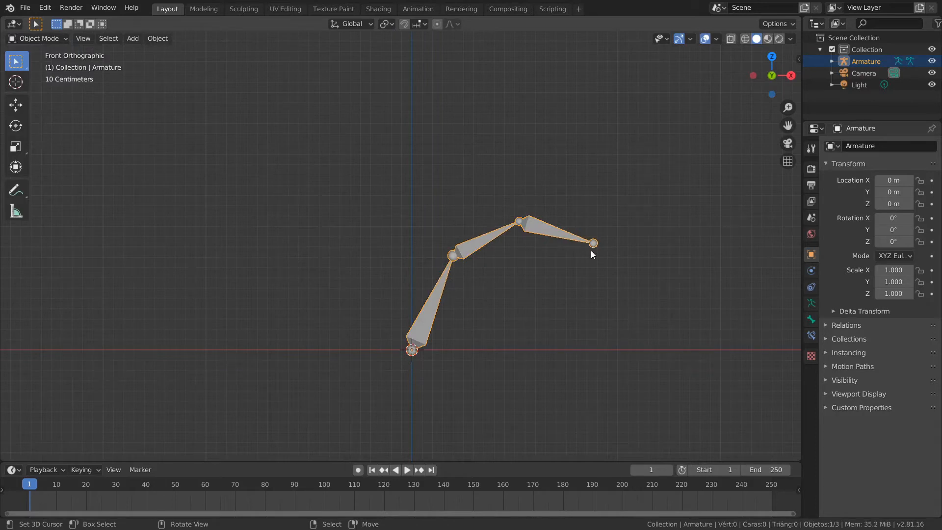
pyautogui.click(52, 38)
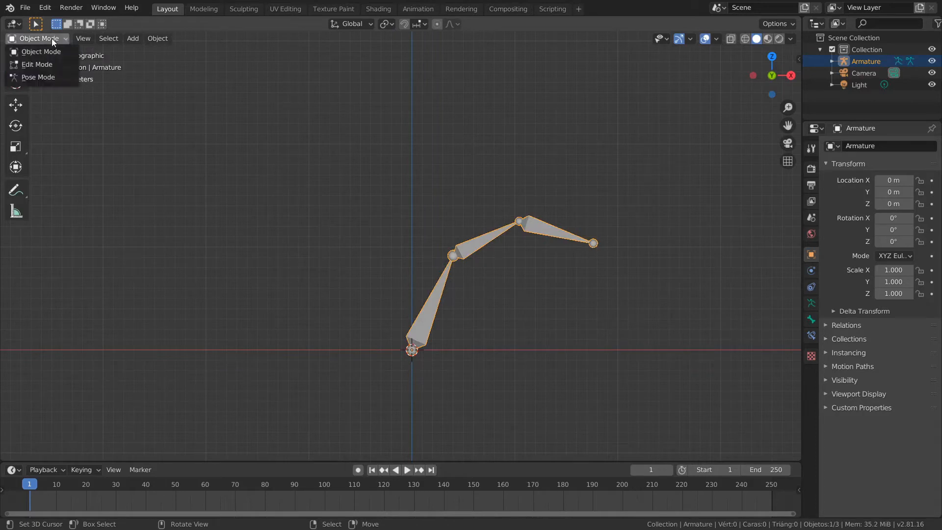
pyautogui.click(41, 64)
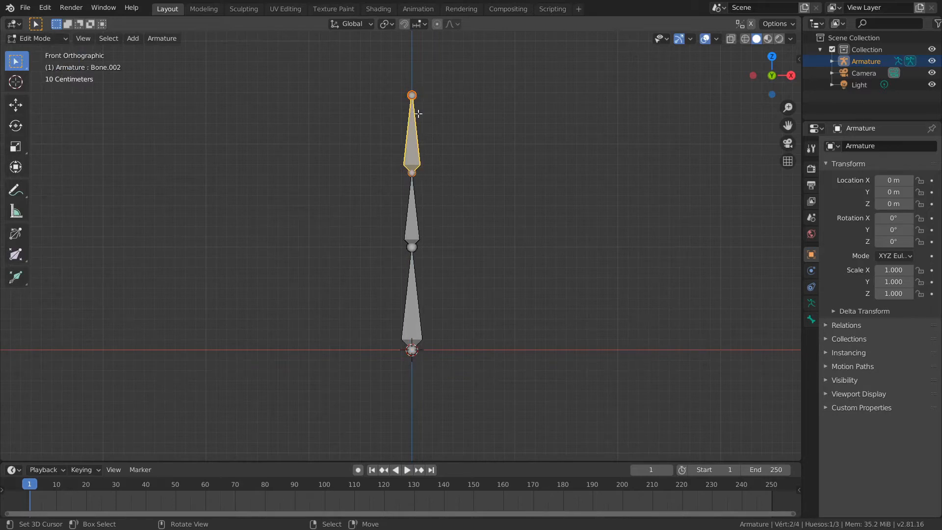
pyautogui.click(53, 39)
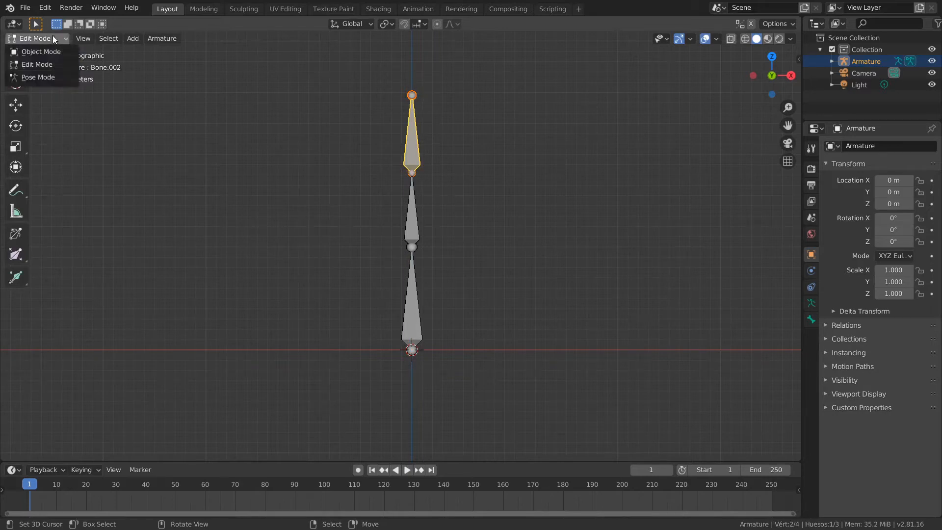
pyautogui.click(52, 78)
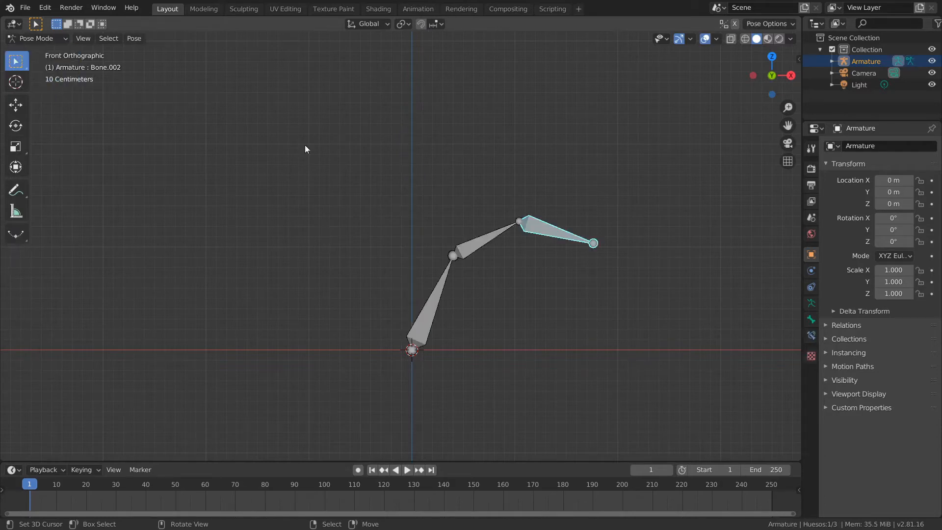
# Step: Switch to Object Mode, view the bone chain in Edit Mode once more, and return to Object Mode
pyautogui.click(55, 38)
pyautogui.click(50, 52)
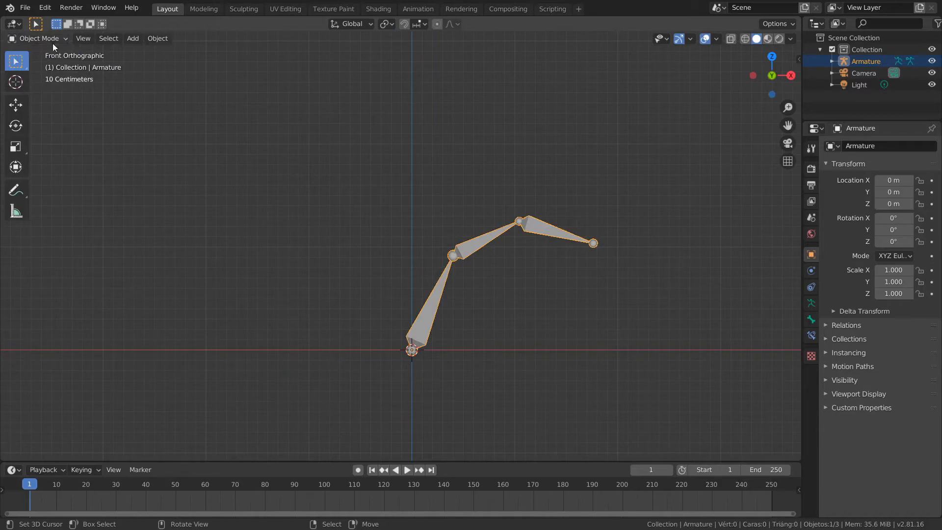
pyautogui.click(54, 40)
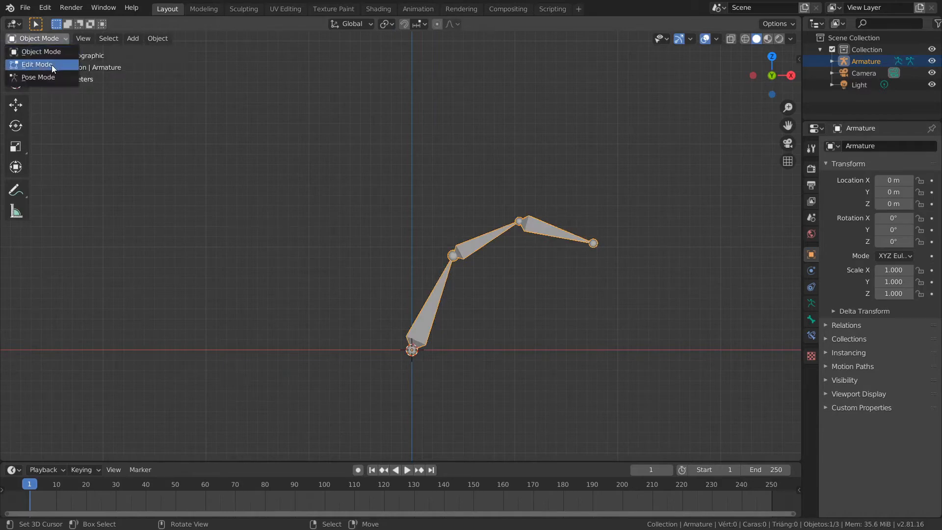
pyautogui.click(51, 65)
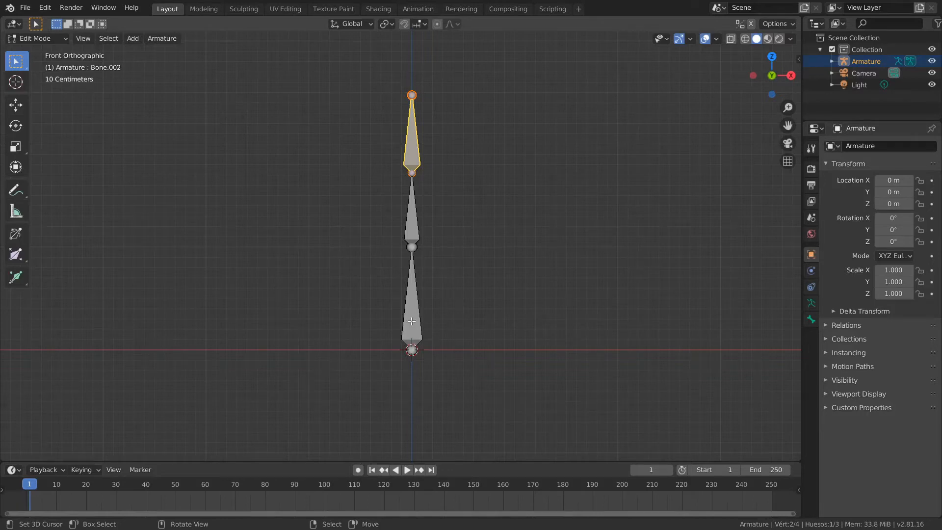
pyautogui.press('Tab')
# Step: Duplicate the posed armature in Object Mode and place the copy about 2.08 m along the X axis
pyautogui.keyDown('shift'); pyautogui.moveTo(441, 320); pyautogui.dragTo(376, 324, button='middle'); pyautogui.keyUp('shift')
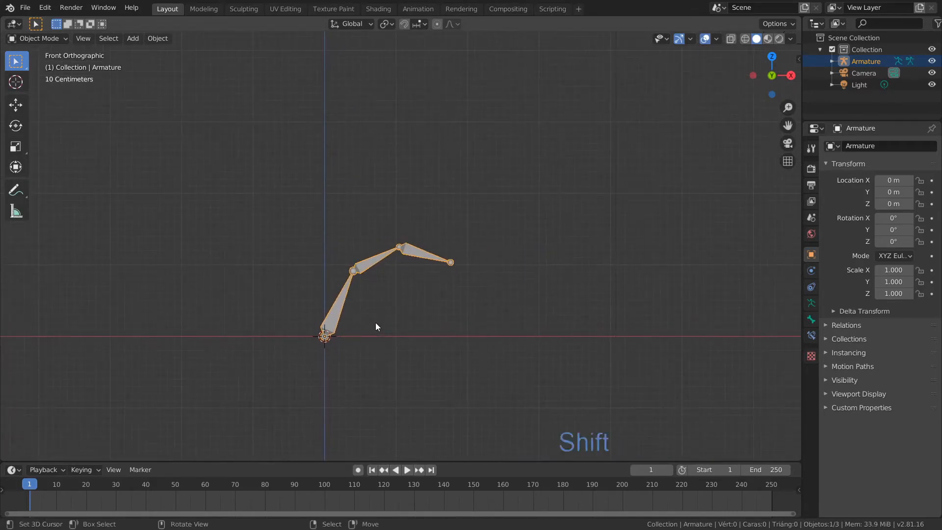
pyautogui.hotkey('shift', 'd')
pyautogui.press('x')
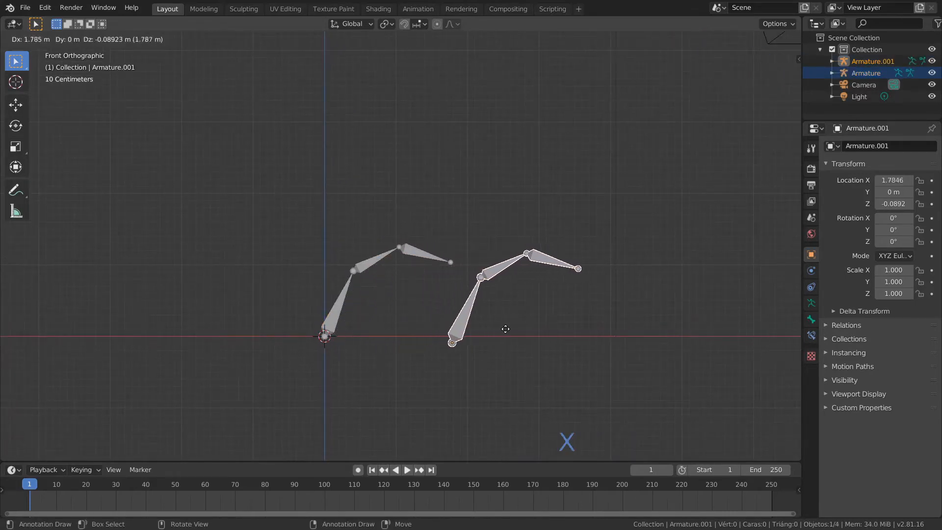
pyautogui.click(524, 333)
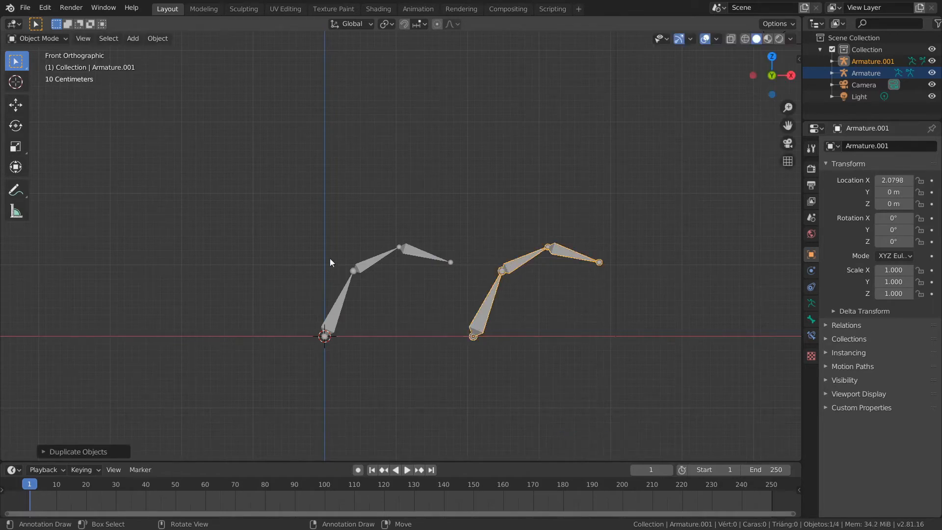
# Step: Select the original and the duplicate armature in turn, and try moving the duplicate as a whole object
pyautogui.rightClick(343, 293)
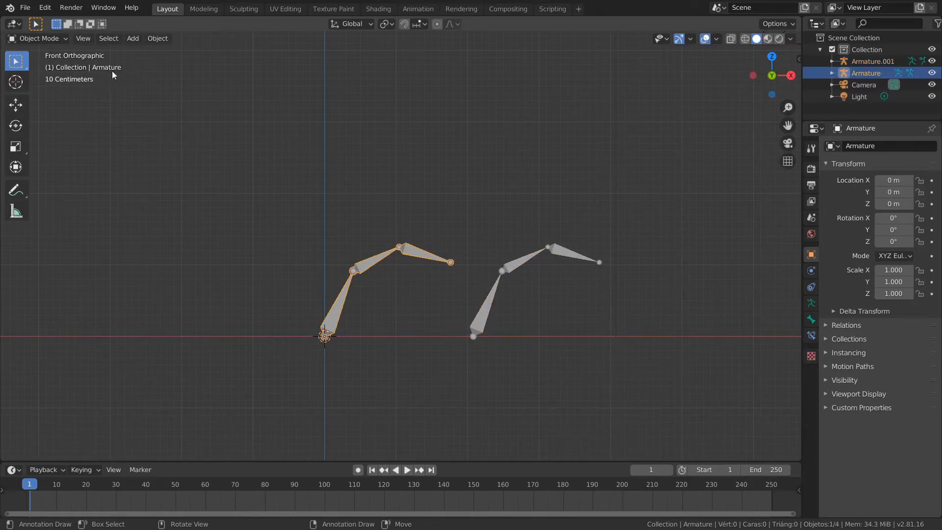
pyautogui.rightClick(488, 304)
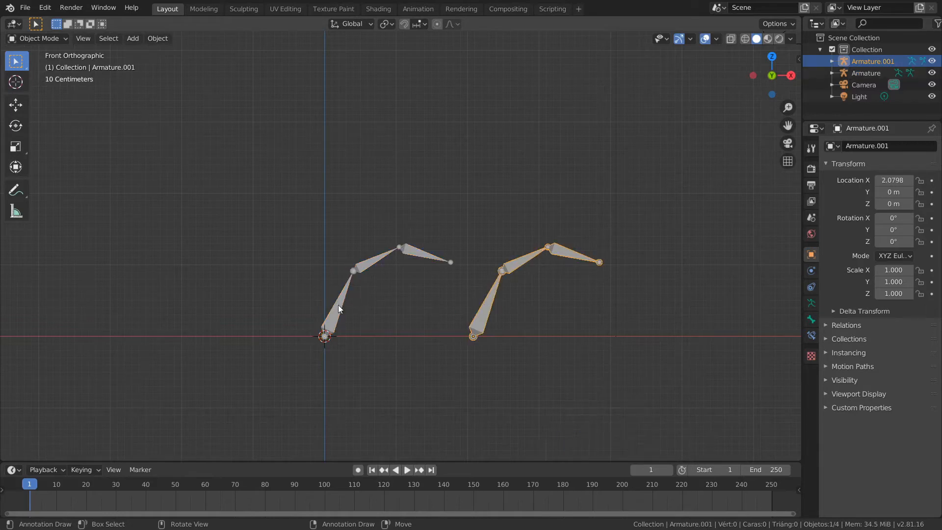
pyautogui.rightClick(485, 307)
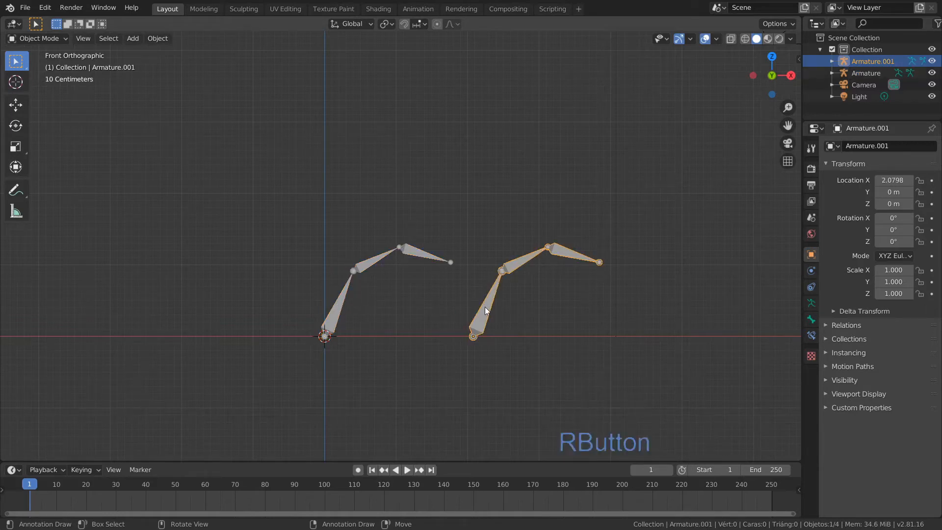
pyautogui.press('d')
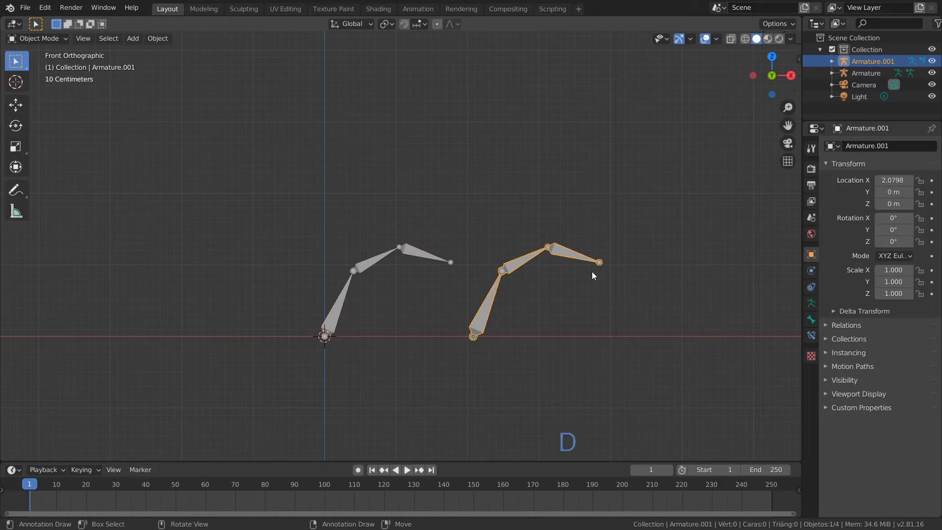
pyautogui.press('g')
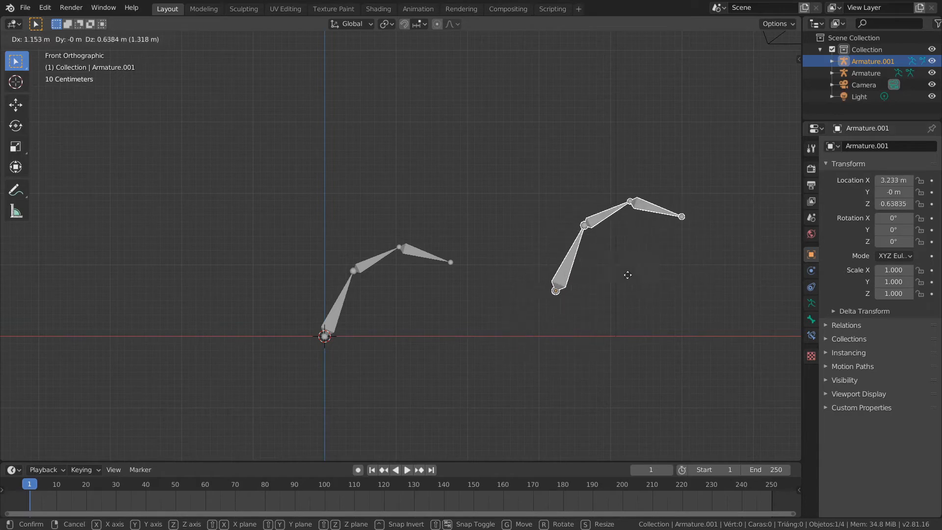
pyautogui.rightClick(566, 274)
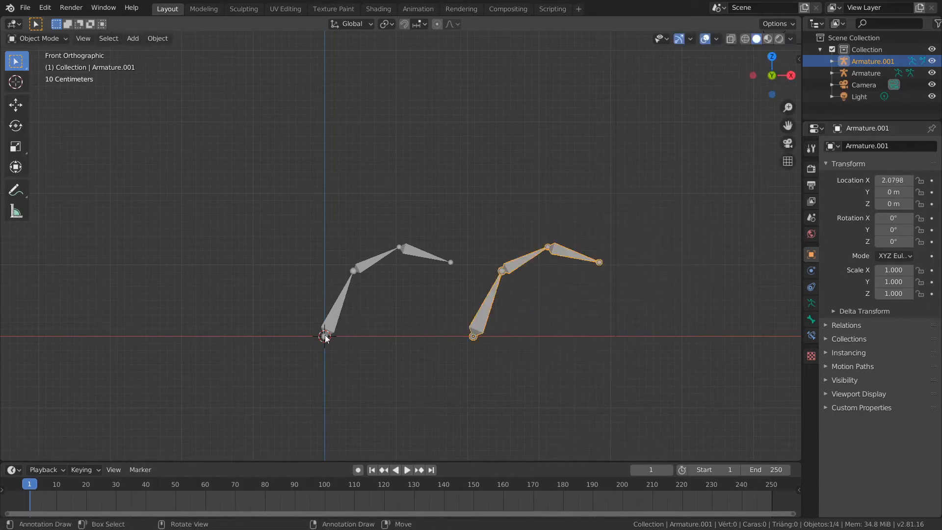
pyautogui.press('F6')
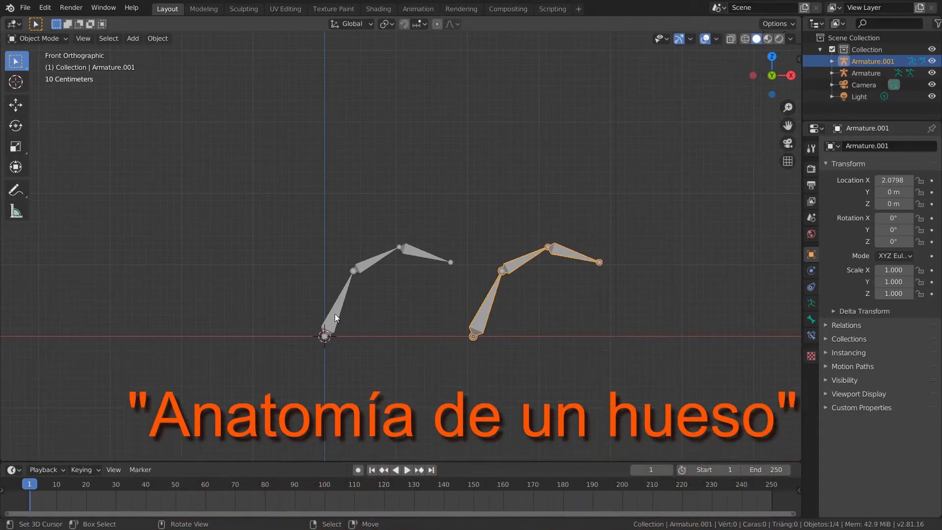
# Step: Select both armatures and delete them from the scene
pyautogui.click(335, 316)
pyautogui.keyDown('shift'); pyautogui.click(486, 310); pyautogui.keyUp('shift')
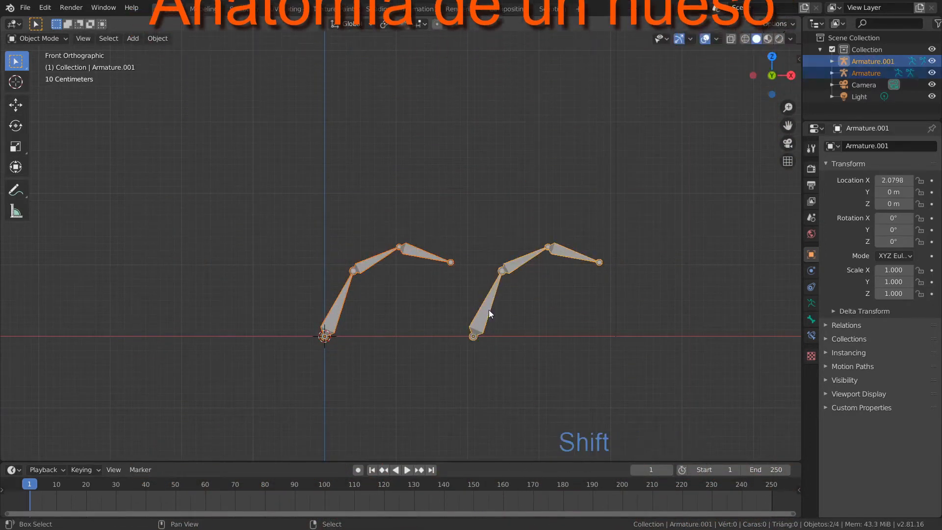
pyautogui.press('x')
pyautogui.click(438, 340)
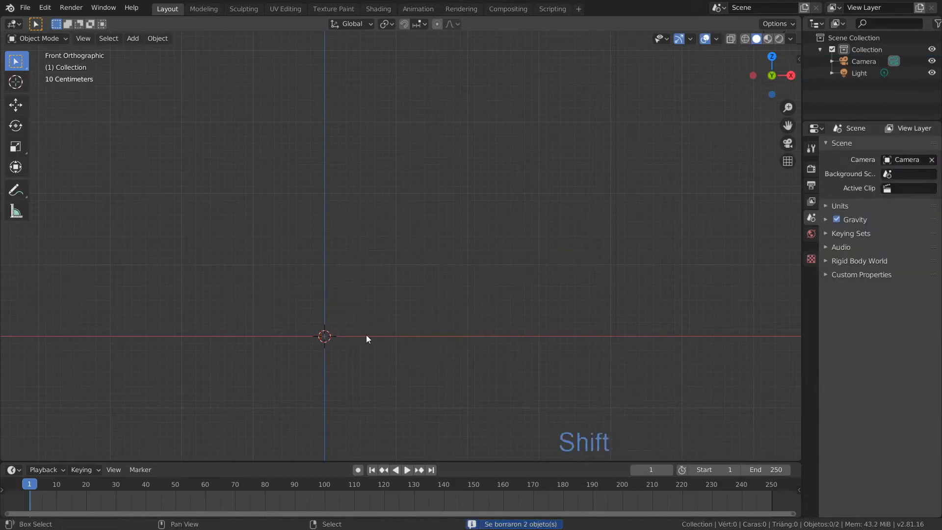
# Step: Add a new single-bone armature at the world origin and enter Edit Mode on it
pyautogui.hotkey('shift', 'a')
pyautogui.click(335, 331)
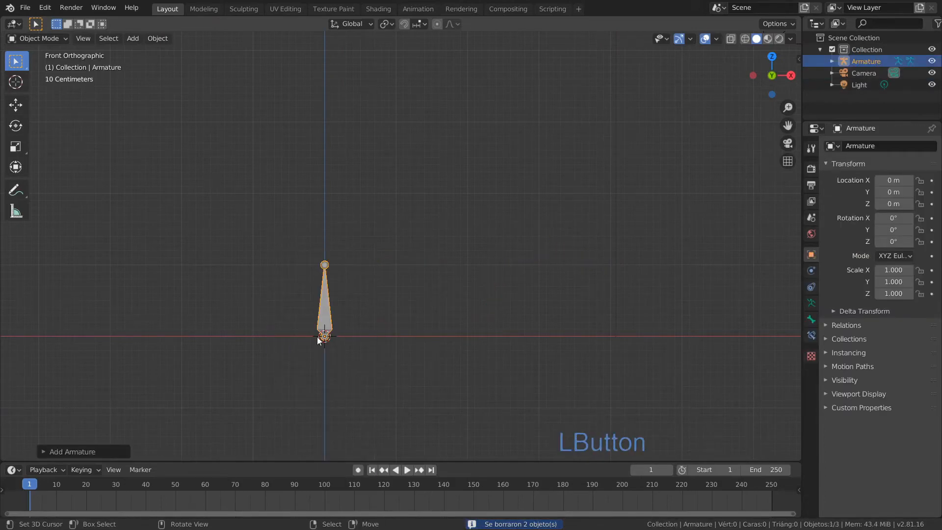
pyautogui.scroll(5, 317, 336)
pyautogui.keyDown('shift'); pyautogui.moveTo(316, 336); pyautogui.dragTo(486, 208, button='middle'); pyautogui.keyUp('shift')
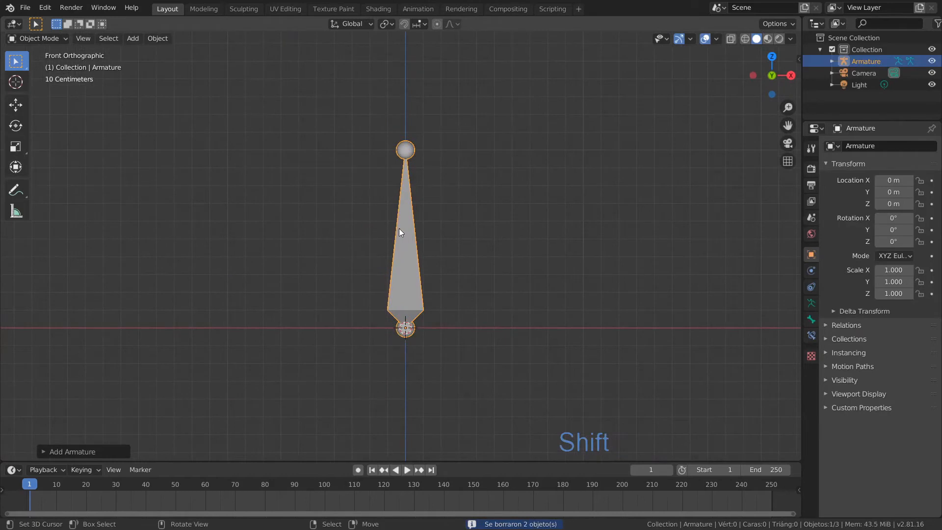
pyautogui.press('Tab')
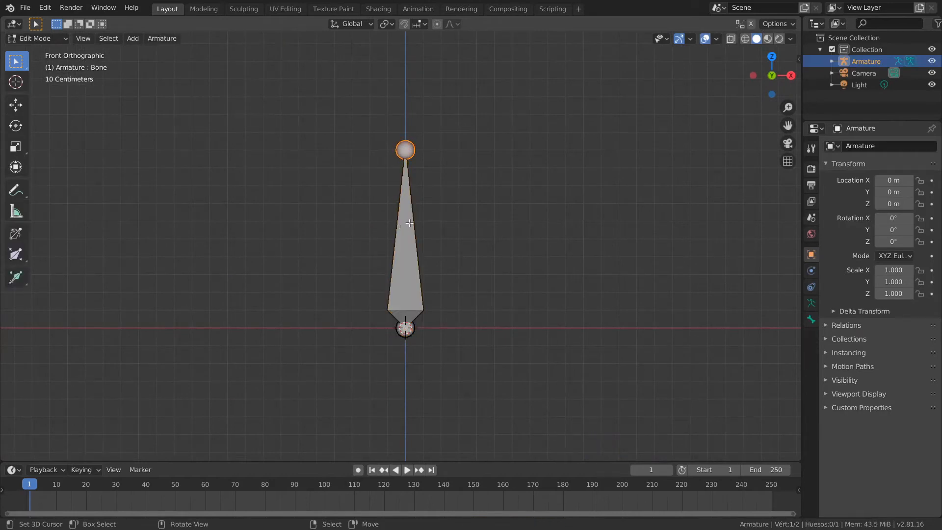
# Step: Annotate the bone's parts with arrows and handwritten labels: "Cola" at the tip, "Cuerpo" at the middle and "Cabeza" at the base
pyautogui.moveTo(407, 150)
pyautogui.mouseDown()
pyautogui.moveTo(538, 138)
pyautogui.moveTo(597, 165)
pyautogui.mouseUp()
pyautogui.moveTo(408, 255); pyautogui.dragTo(613, 256)
pyautogui.moveTo(415, 329)
pyautogui.mouseDown()
pyautogui.moveTo(478, 335)
pyautogui.moveTo(534, 320)
pyautogui.moveTo(544, 334)
pyautogui.moveTo(612, 322)
pyautogui.moveTo(655, 335)
pyautogui.mouseUp()
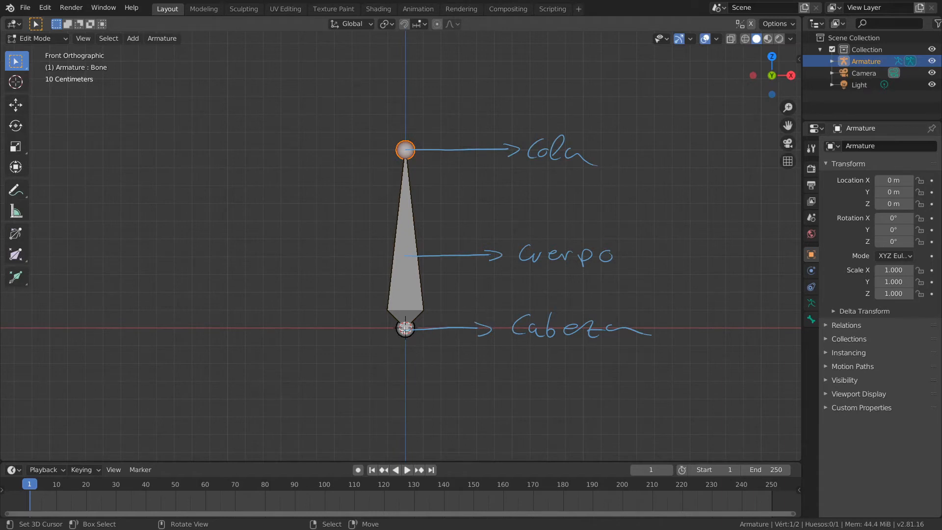
# Step: Select the bone's head, then its tail, and extrude a second bone about 1.04 m diagonally upward toward positive X from the tail
pyautogui.rightClick(403, 330)
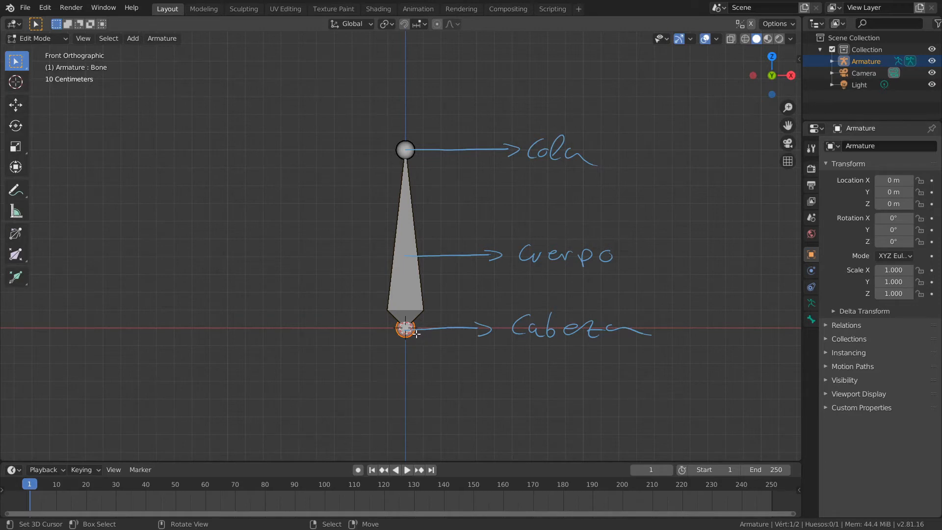
pyautogui.rightClick(408, 149)
pyautogui.press('e')
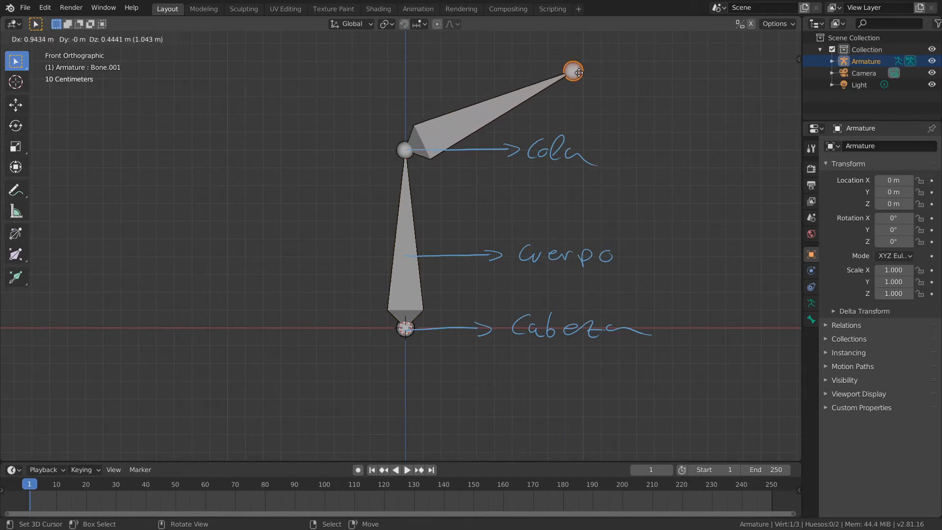
pyautogui.click(579, 73)
# Step: Select each bone's body in turn and try moving the upper bone toward negative X
pyautogui.rightClick(504, 101)
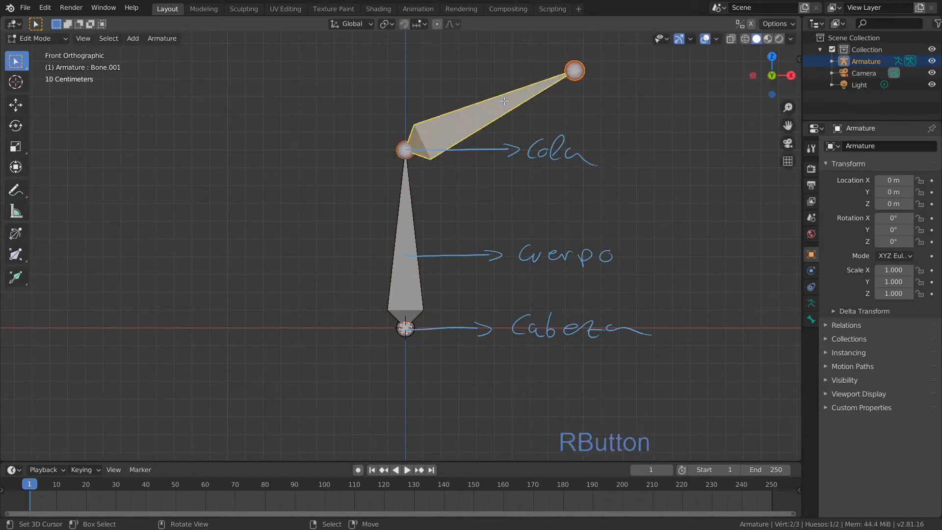
pyautogui.rightClick(403, 239)
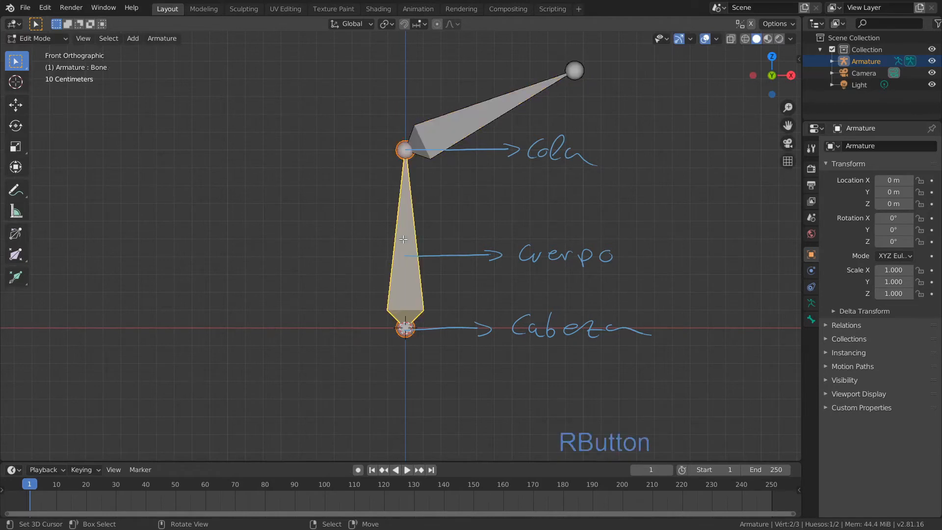
pyautogui.rightClick(472, 109)
pyautogui.press('g')
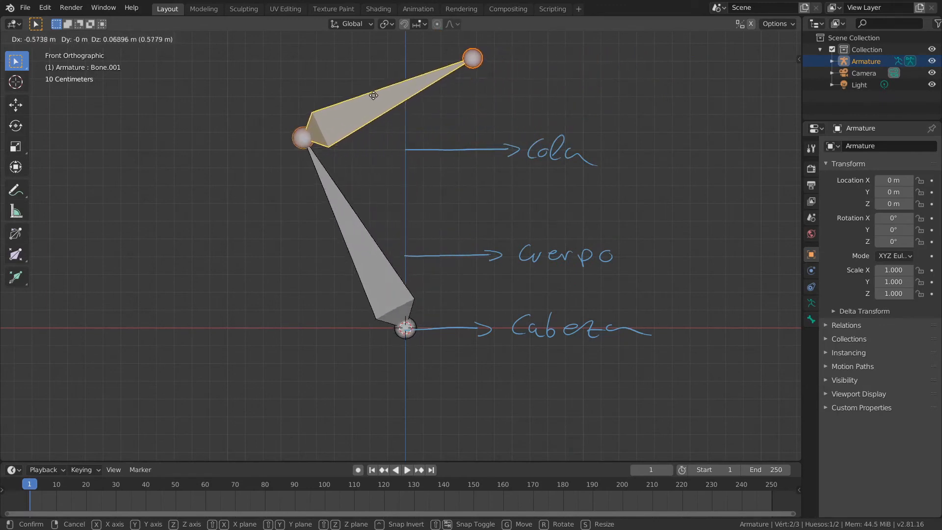
pyautogui.rightClick(474, 65)
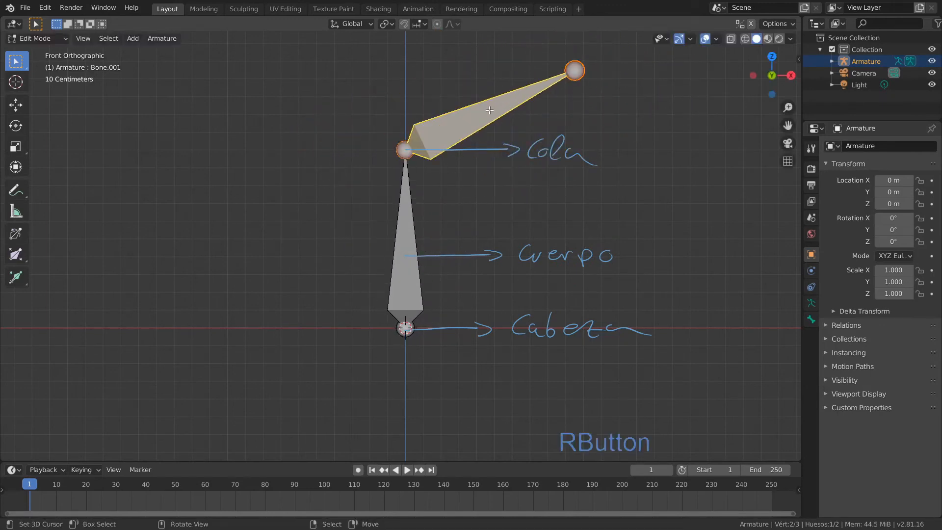
# Step: Try moving the lower bone by its body, and select only its head joint at the origin
pyautogui.rightClick(400, 234)
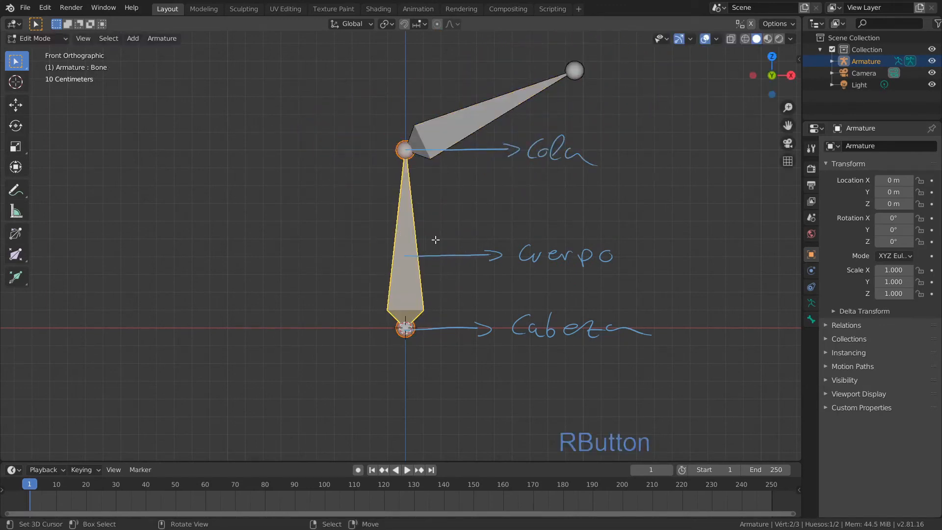
pyautogui.press('g')
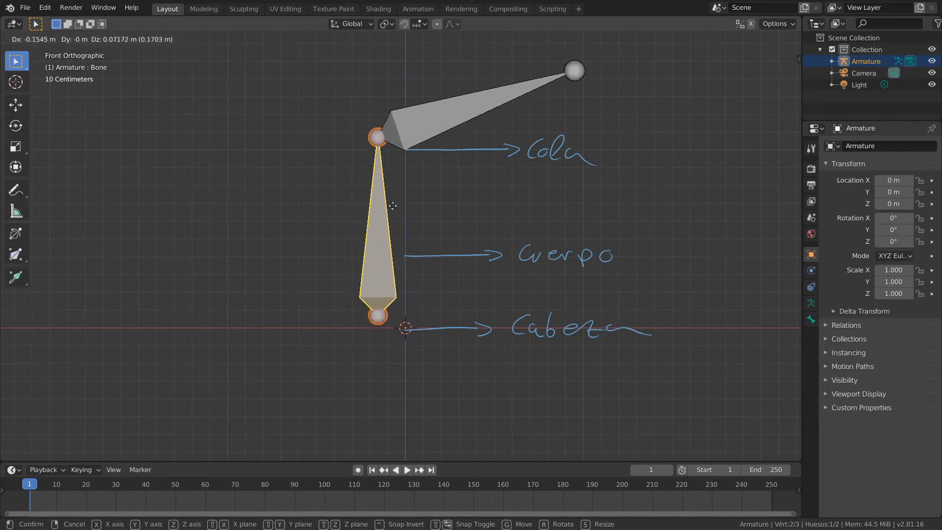
pyautogui.rightClick(423, 194)
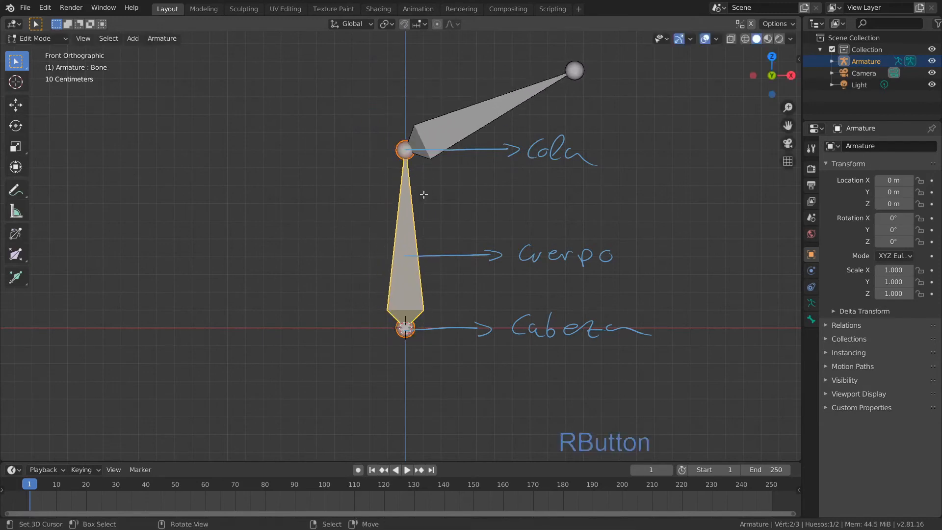
pyautogui.rightClick(406, 330)
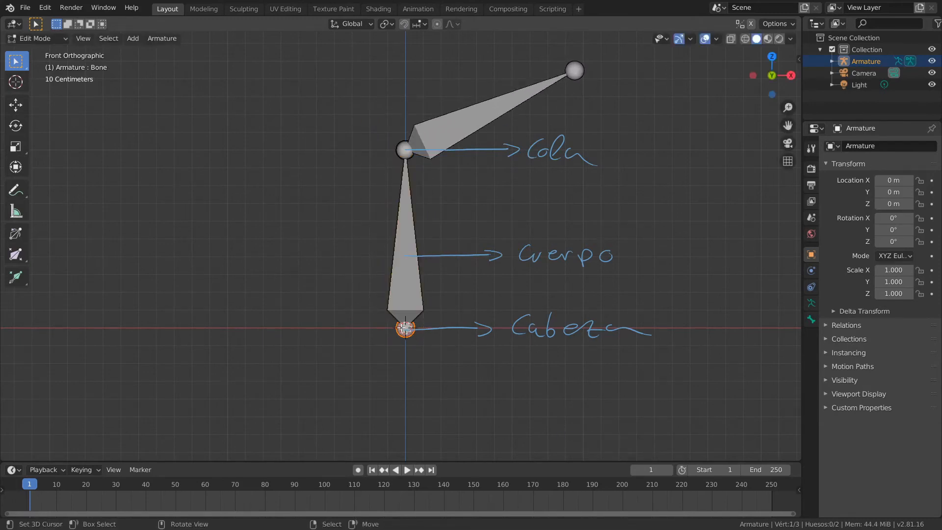
# Step: Extrude a bone from the lower bone's head toward positive X and slightly downward, and try moving it by its body
pyautogui.press('e')
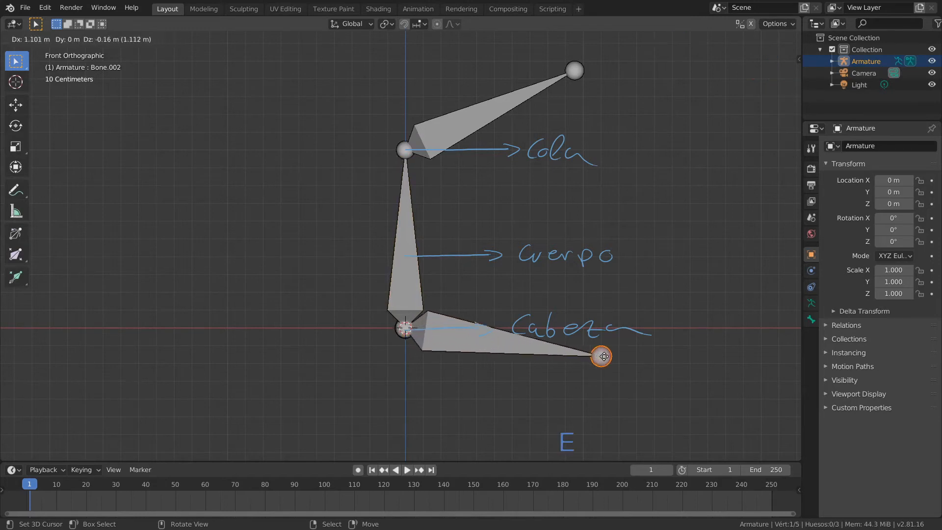
pyautogui.click(647, 357)
pyautogui.rightClick(485, 329)
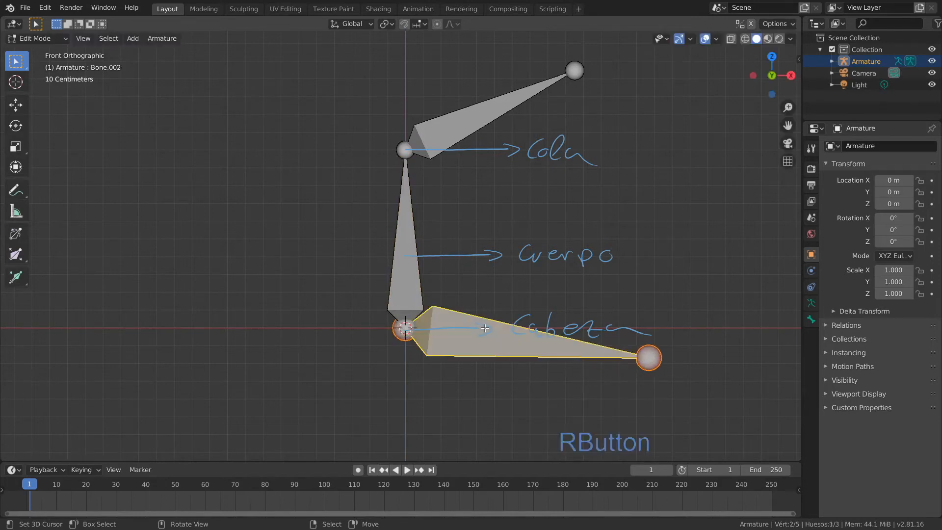
pyautogui.press('g')
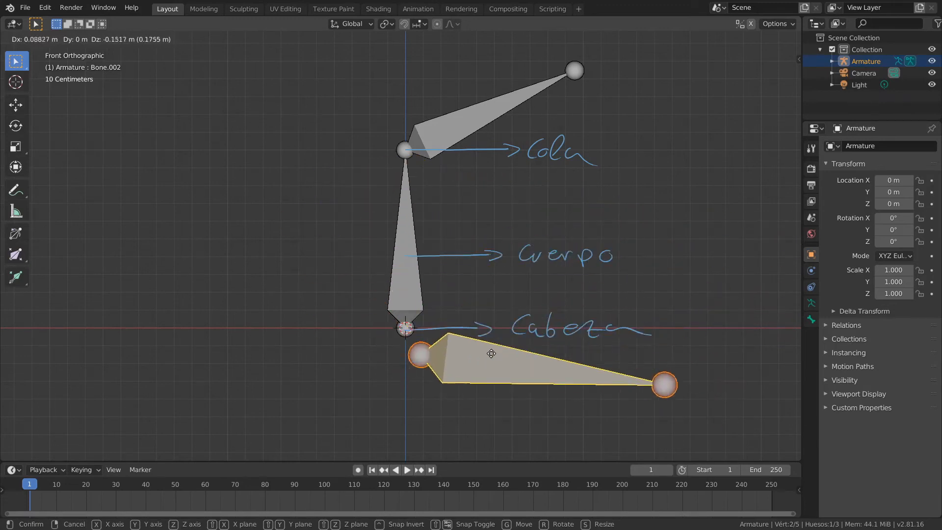
pyautogui.rightClick(502, 350)
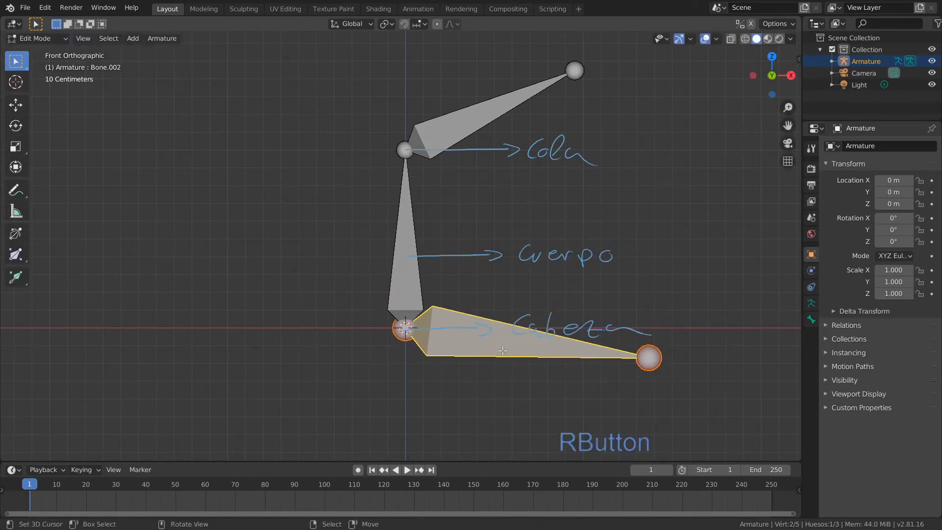
# Step: Delete the bone extruded from the head and the upper bone attached to the tail
pyautogui.press('x')
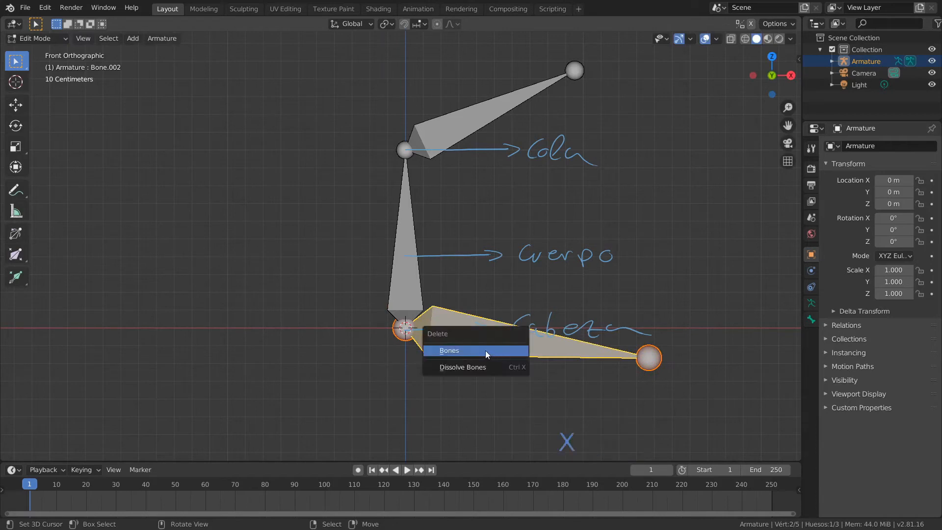
pyautogui.click(485, 350)
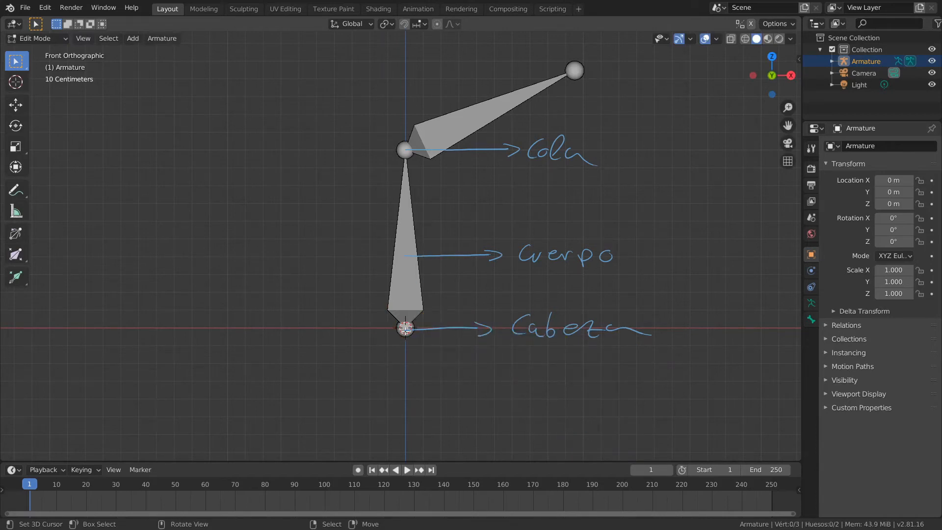
pyautogui.press('F6')
pyautogui.rightClick(474, 112)
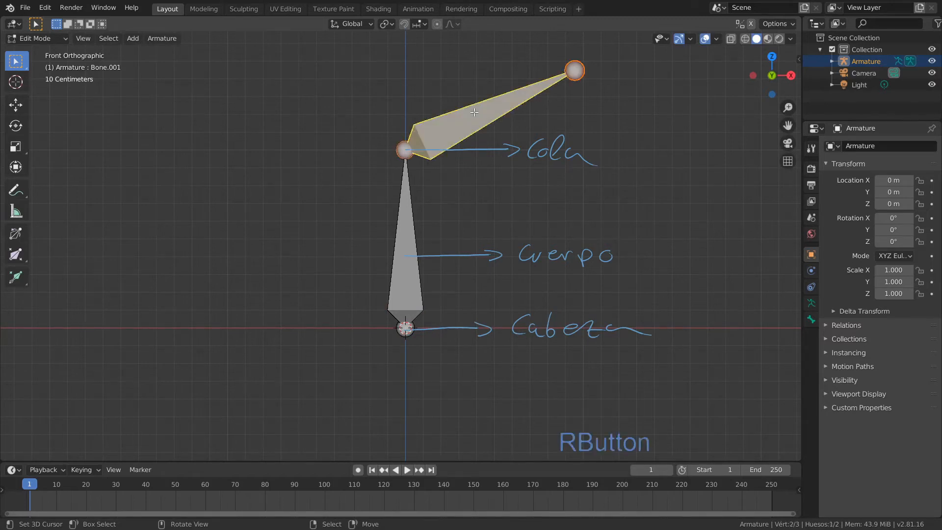
pyautogui.press('x')
pyautogui.click(469, 110)
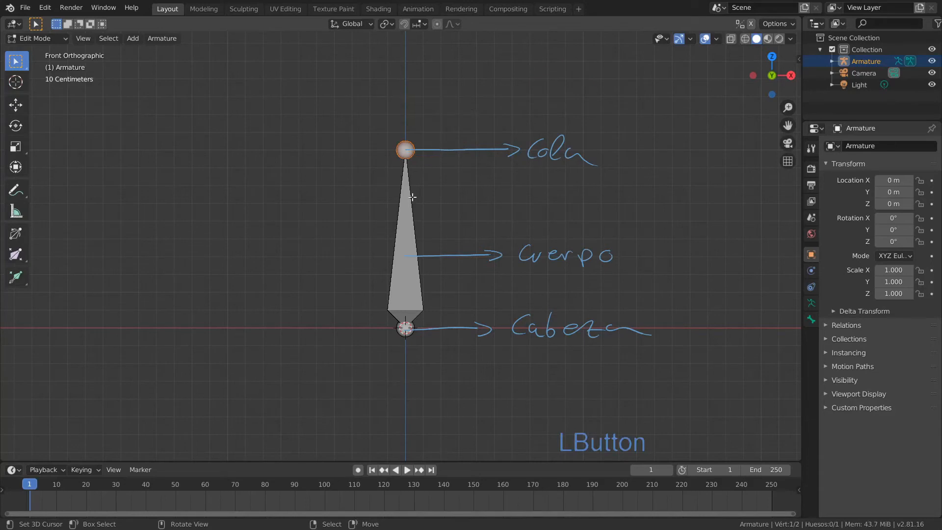
# Step: Try moving the remaining bone's tail, undo the move, and try rotating the tail with plain and trackball rotation
pyautogui.moveTo(408, 146); pyautogui.dragTo(415, 150, button='right')
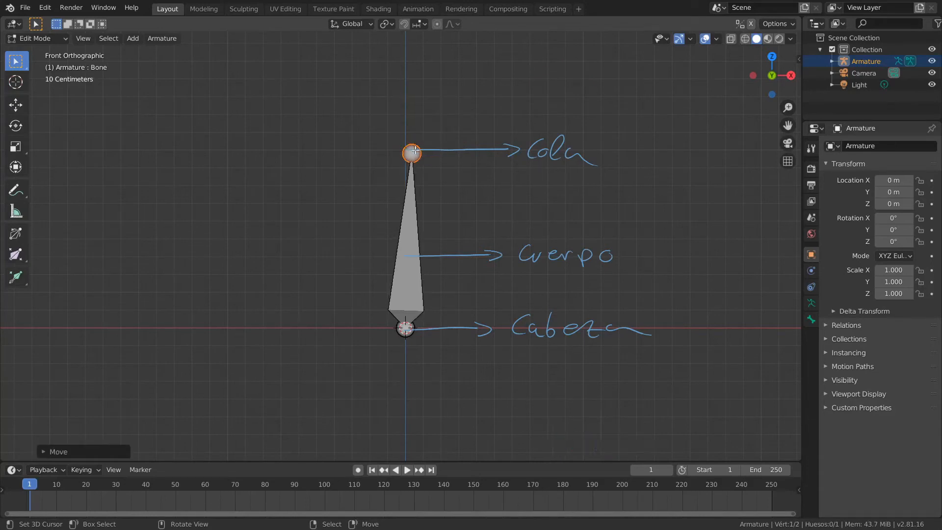
pyautogui.hotkey('ctrl', 'z')
pyautogui.press('r')
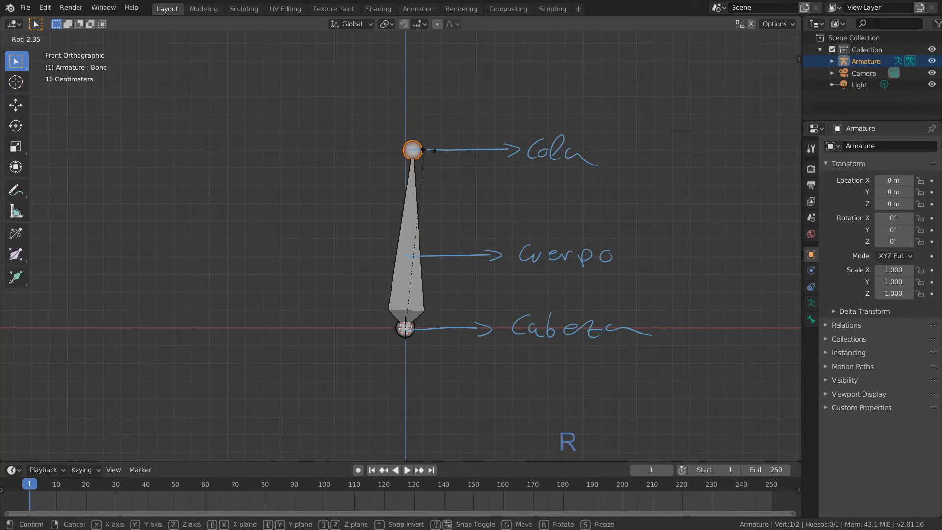
pyautogui.press('r')
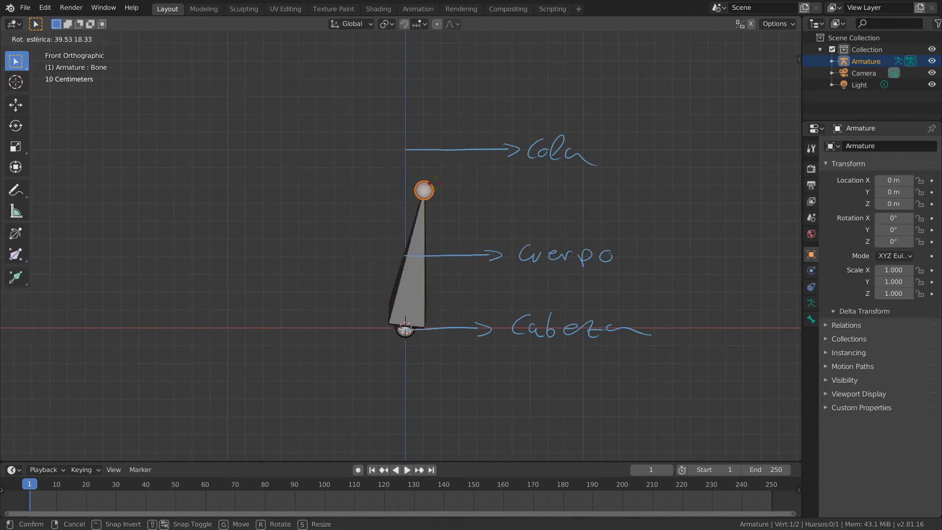
pyautogui.rightClick(472, 145)
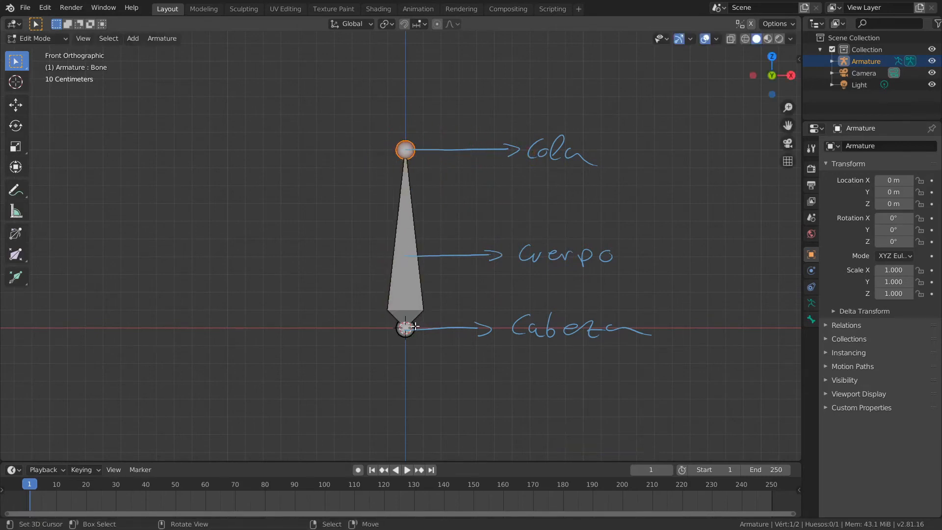
# Step: Extrude a chain of three bones from the tail, curving up toward positive X, the first about 0.74 m and the last about 1.1 m long
pyautogui.press('F6')
pyautogui.keyDown('shift'); pyautogui.moveTo(410, 296); pyautogui.dragTo(382, 345, button='middle'); pyautogui.keyUp('shift')
pyautogui.scroll(-3, 382, 344)
pyautogui.keyDown('shift'); pyautogui.moveTo(396, 250); pyautogui.dragTo(352, 305, button='middle'); pyautogui.keyUp('shift')
pyautogui.press('e')
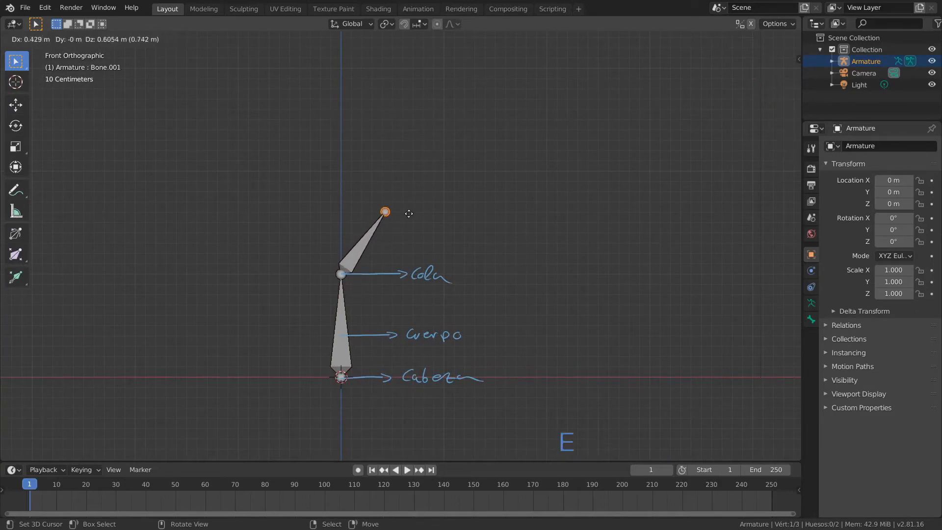
pyautogui.click(407, 210)
pyautogui.press('e')
pyautogui.click(520, 171)
pyautogui.press('e')
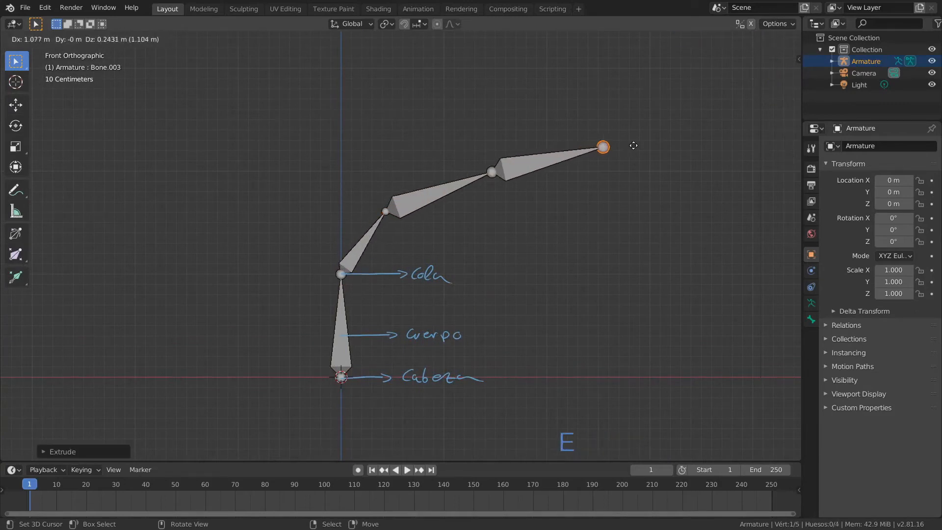
pyautogui.click(634, 146)
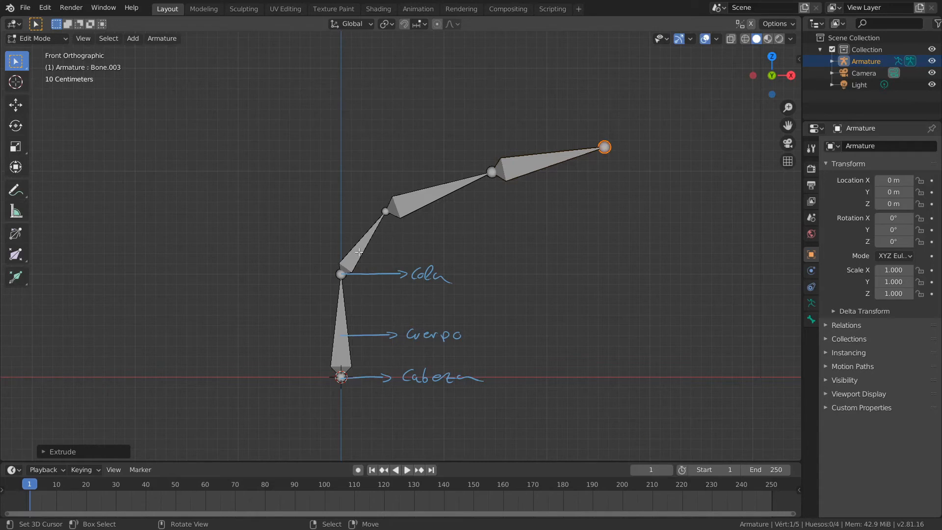
# Step: Select the whole linked chain, select its upper three bones one at a time from the tip, and select the linked chain again
pyautogui.press('l')
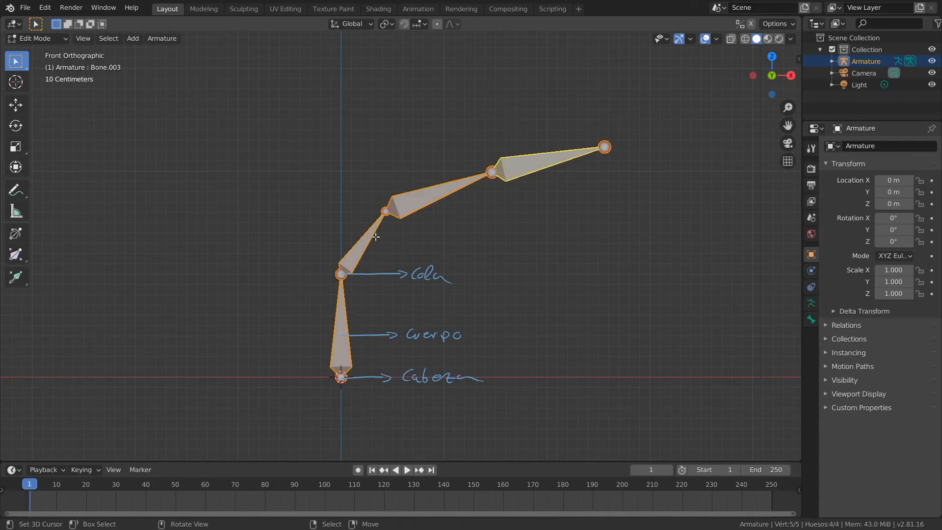
pyautogui.rightClick(521, 163)
pyautogui.rightClick(439, 189)
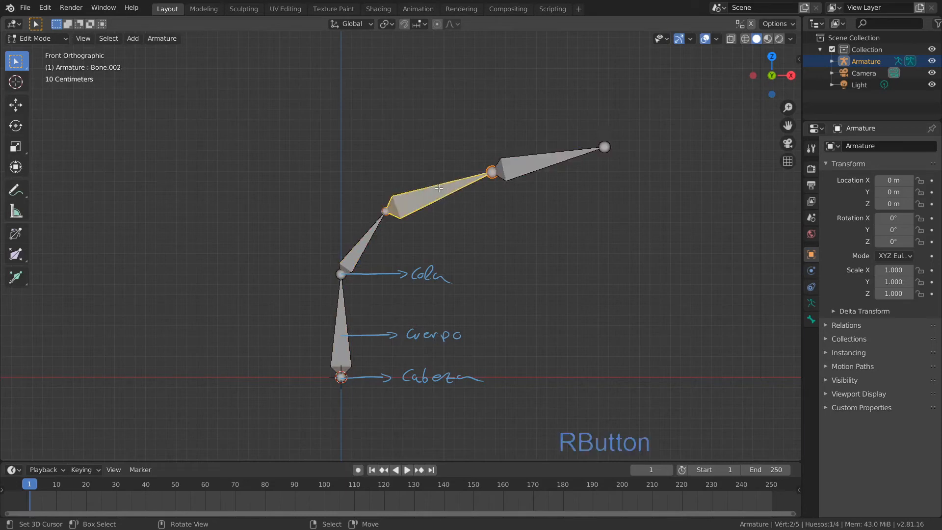
pyautogui.rightClick(366, 235)
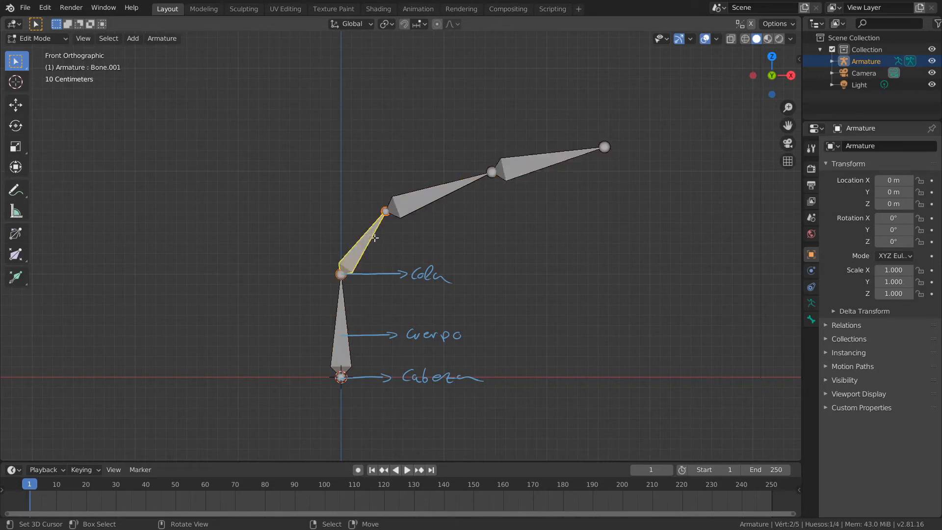
pyautogui.press('l')
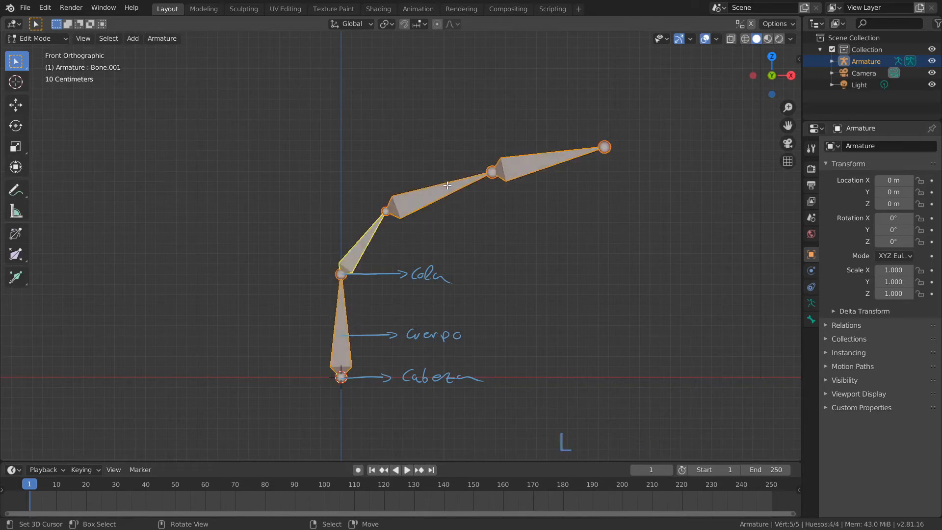
# Step: Select each bone of the chain in turn from the tip down to the base, and back up to the tip
pyautogui.rightClick(524, 159)
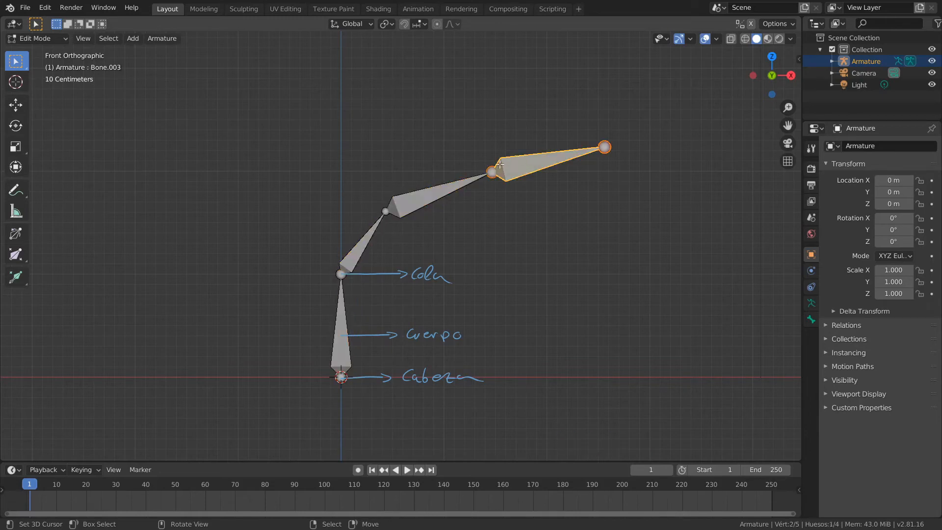
pyautogui.rightClick(432, 192)
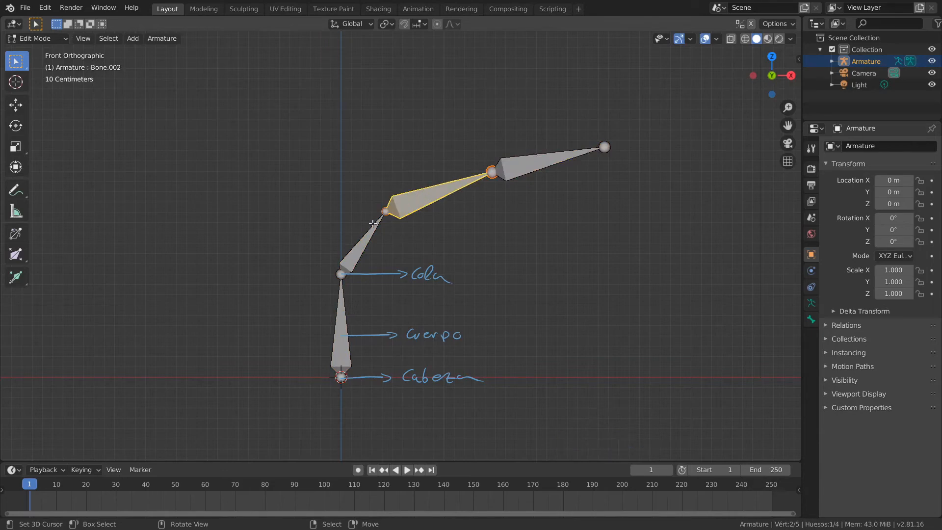
pyautogui.rightClick(361, 240)
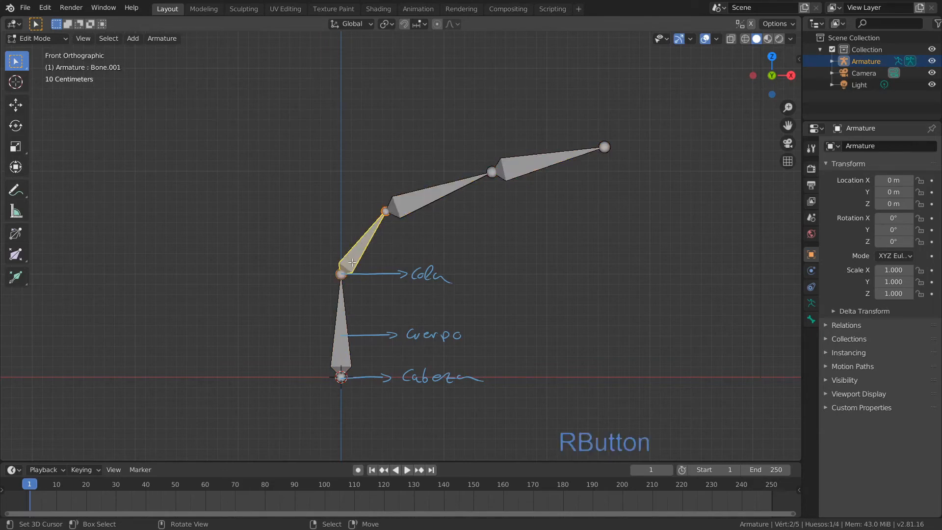
pyautogui.rightClick(337, 319)
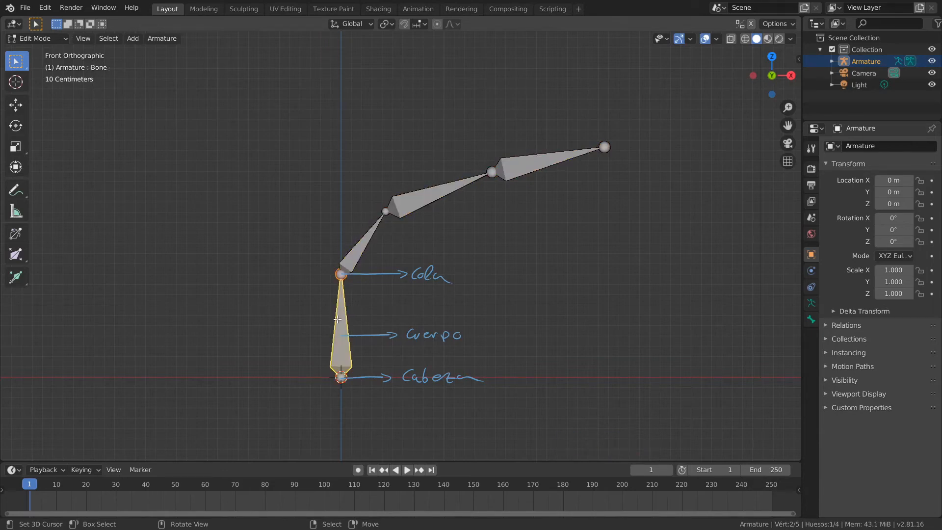
pyautogui.rightClick(382, 217)
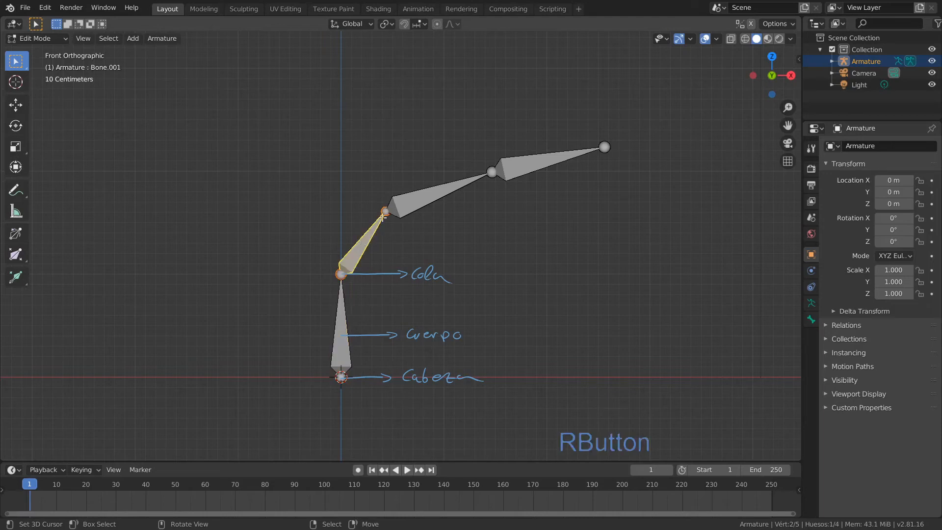
pyautogui.rightClick(416, 195)
pyautogui.rightClick(523, 164)
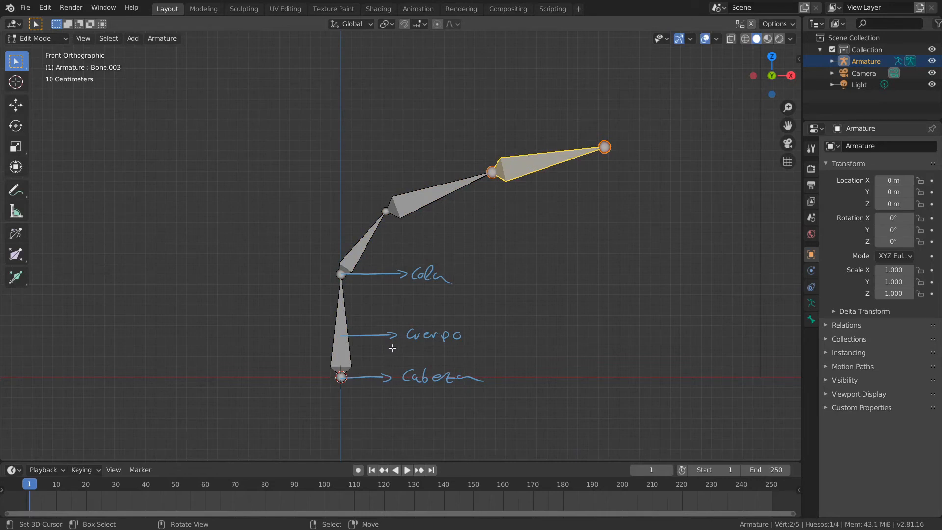
# Step: Extrude a short bone from the base bone's head at the origin, diagonally downward toward positive X
pyautogui.keyDown('shift'); pyautogui.moveTo(393, 342); pyautogui.dragTo(380, 317, button='middle'); pyautogui.keyUp('shift')
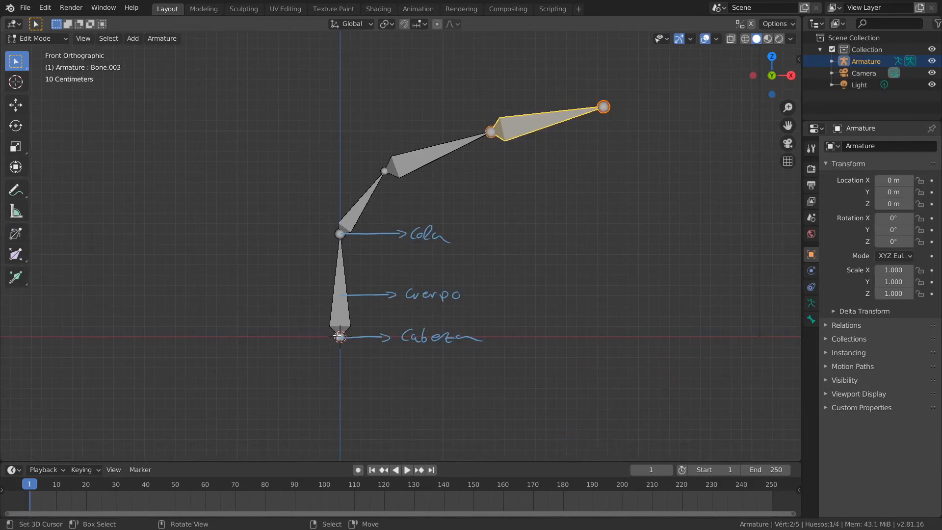
pyautogui.rightClick(339, 336)
pyautogui.press('e')
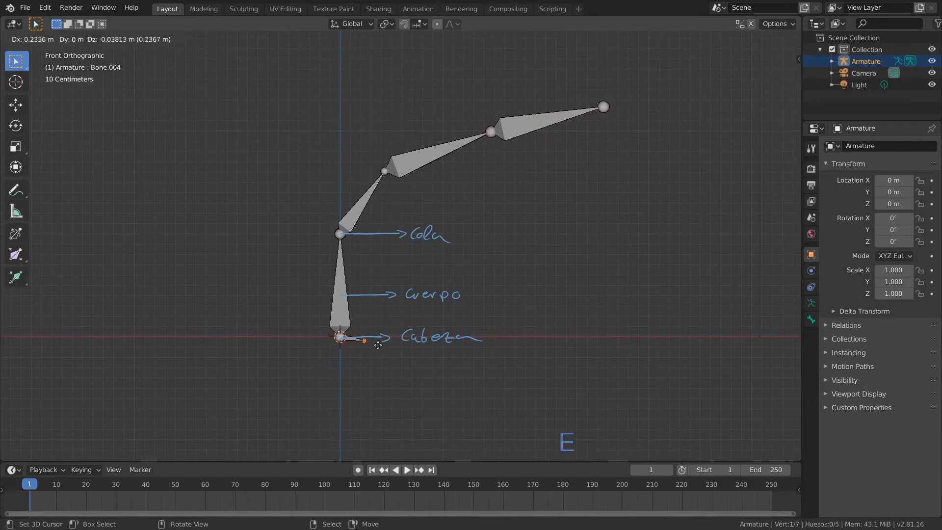
pyautogui.click(411, 366)
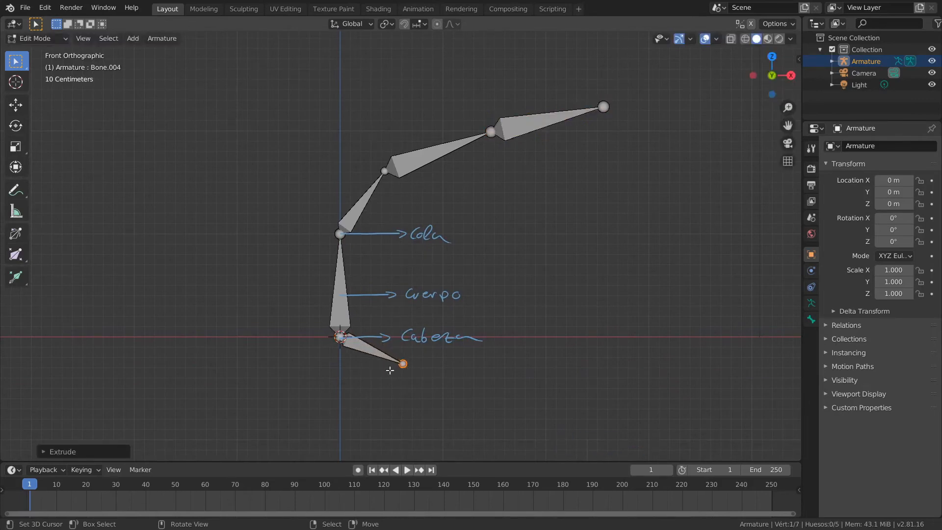
# Step: Try moving the short bone at the origin by its body toward positive X, and select the vertical base bone
pyautogui.rightClick(365, 348)
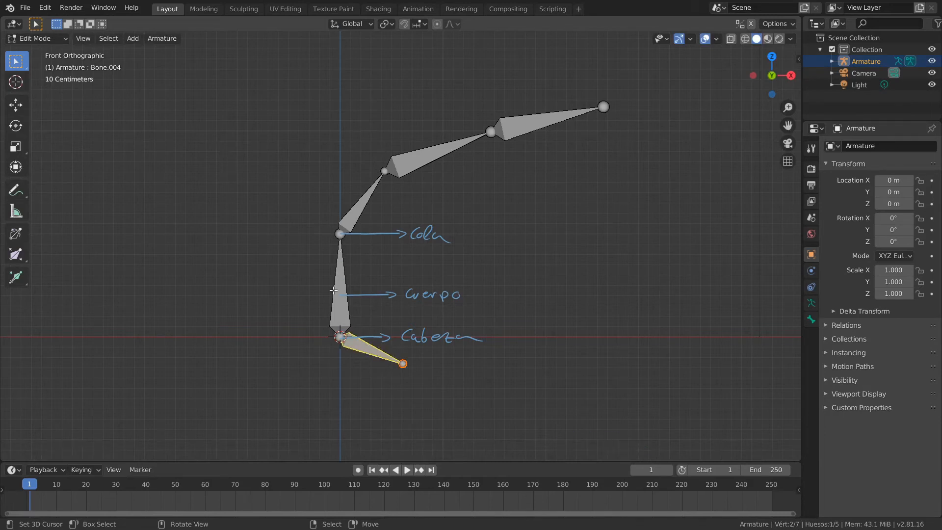
pyautogui.press('g')
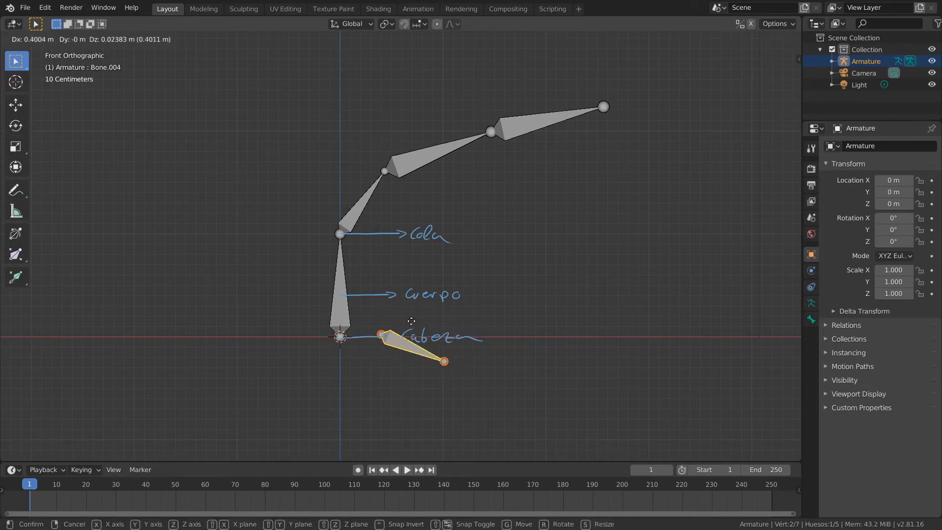
pyautogui.rightClick(411, 321)
pyautogui.rightClick(338, 293)
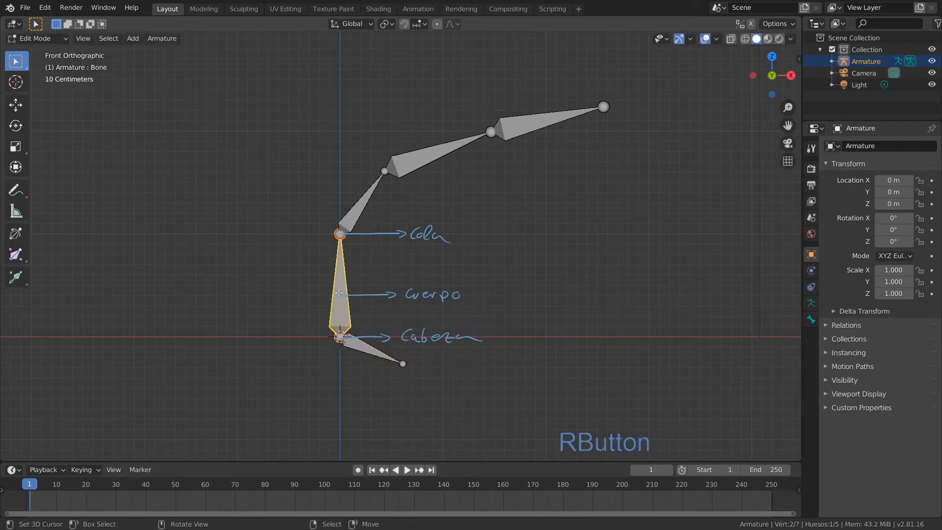
# Step: Extrude three connected bones from the tail of the short bone below the origin, curving upward toward positive X, the last about 0.79 m long
pyautogui.rightClick(403, 364)
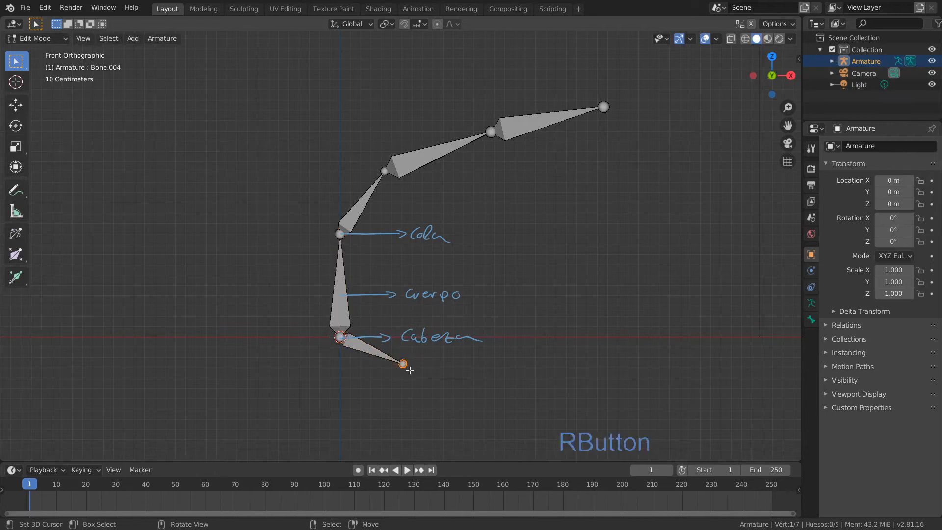
pyautogui.rightClick(382, 354)
pyautogui.rightClick(403, 364)
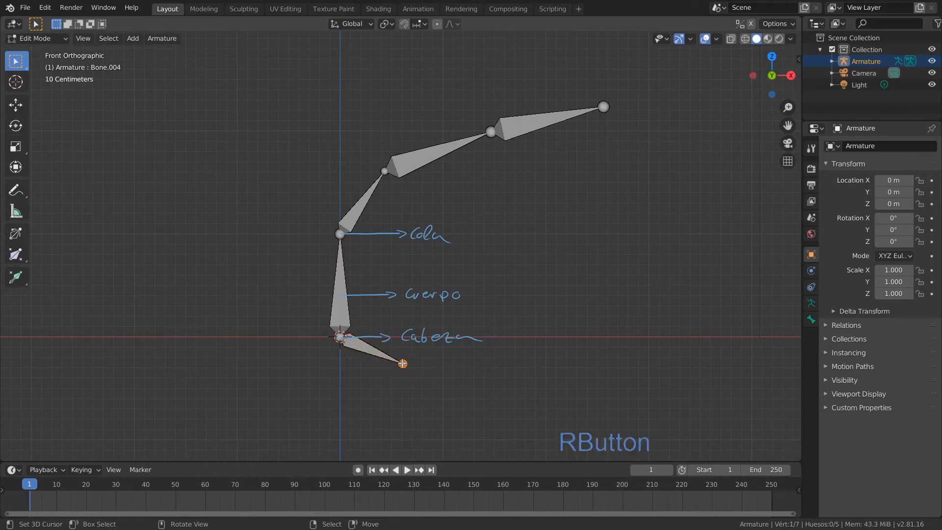
pyautogui.press('e')
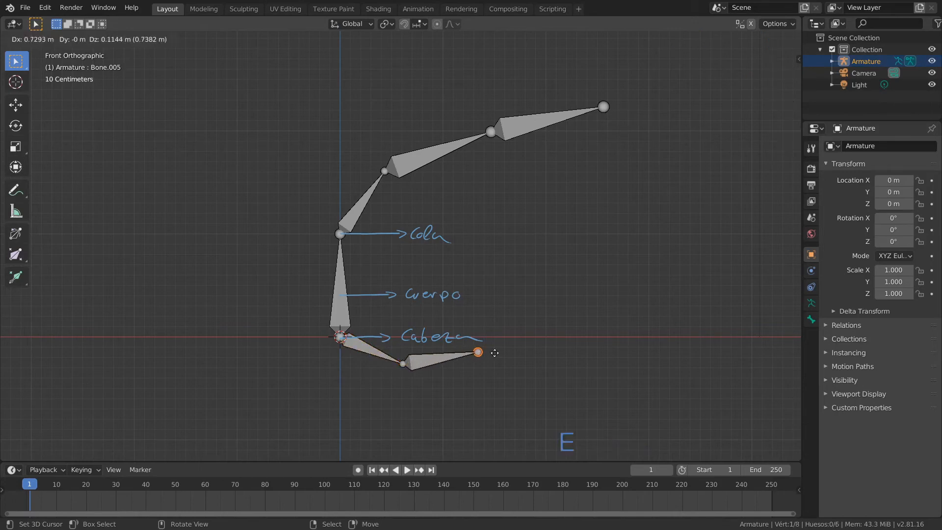
pyautogui.click(478, 352)
pyautogui.press('e')
pyautogui.click(594, 297)
pyautogui.press('e')
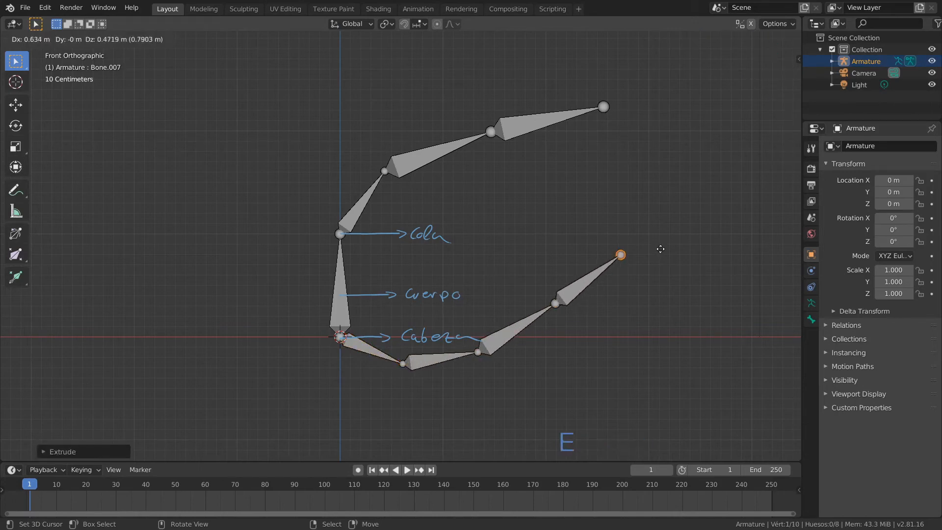
pyautogui.click(660, 248)
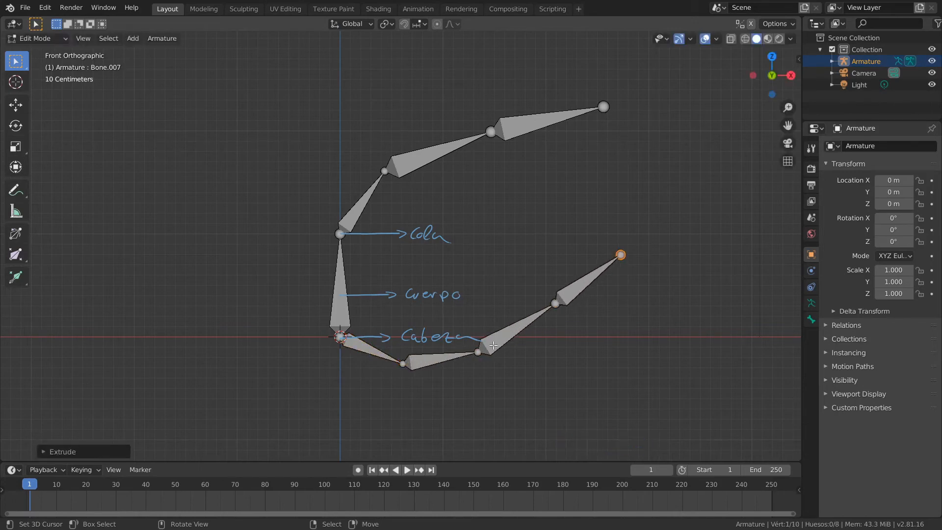
# Step: Select the linked lower chain, clear the selection, and select the linked upper chain
pyautogui.press('l')
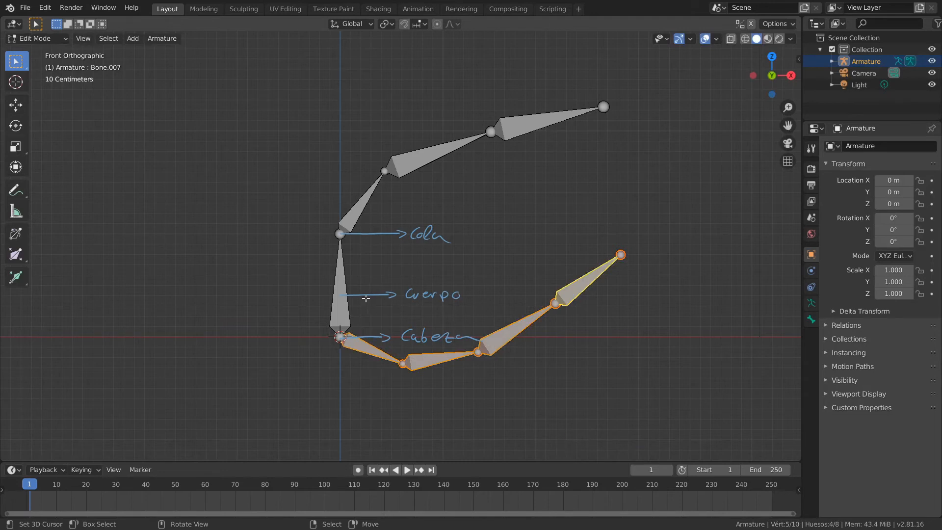
pyautogui.hotkey('alt', 'a')
pyautogui.press('l')
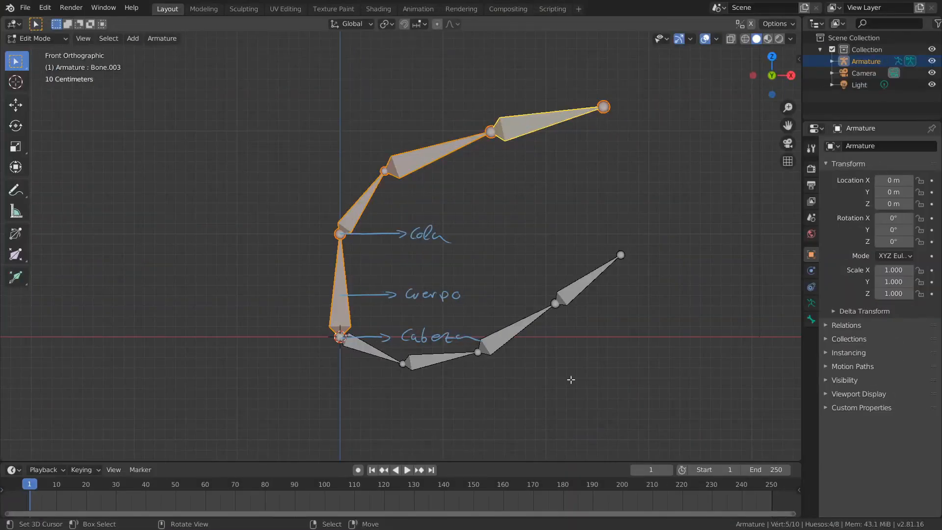
# Step: Show the transform values in the viewport and select only the upper chain's tip bone
pyautogui.press('n')
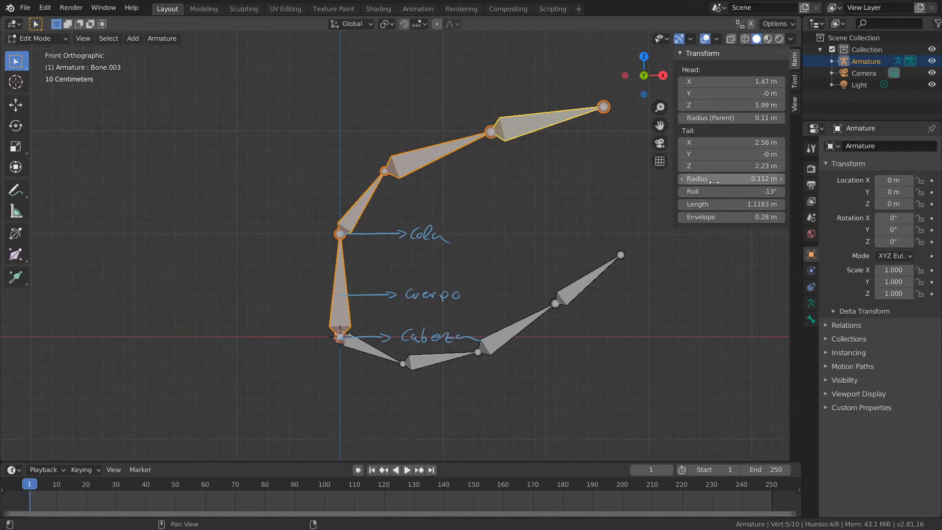
pyautogui.rightClick(526, 119)
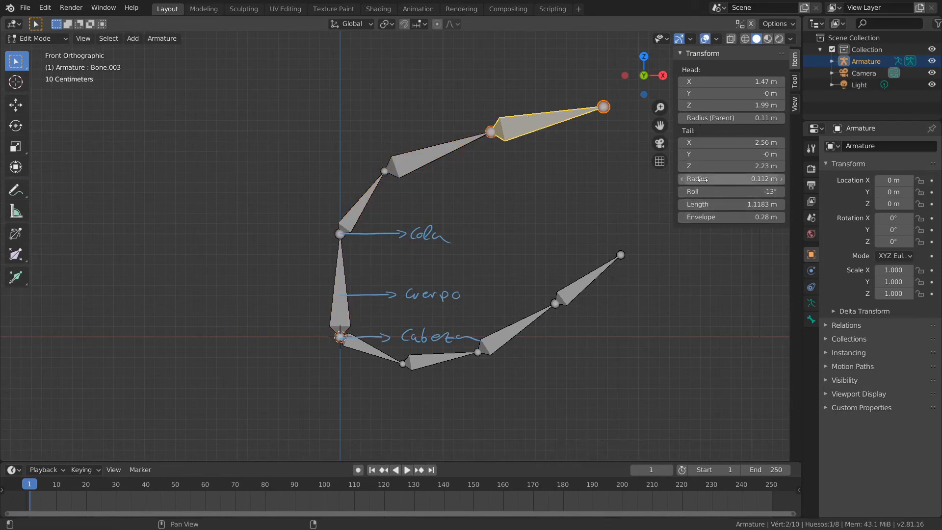
# Step: Turn on the bone names and axes in the armature's viewport display settings
pyautogui.click(811, 303)
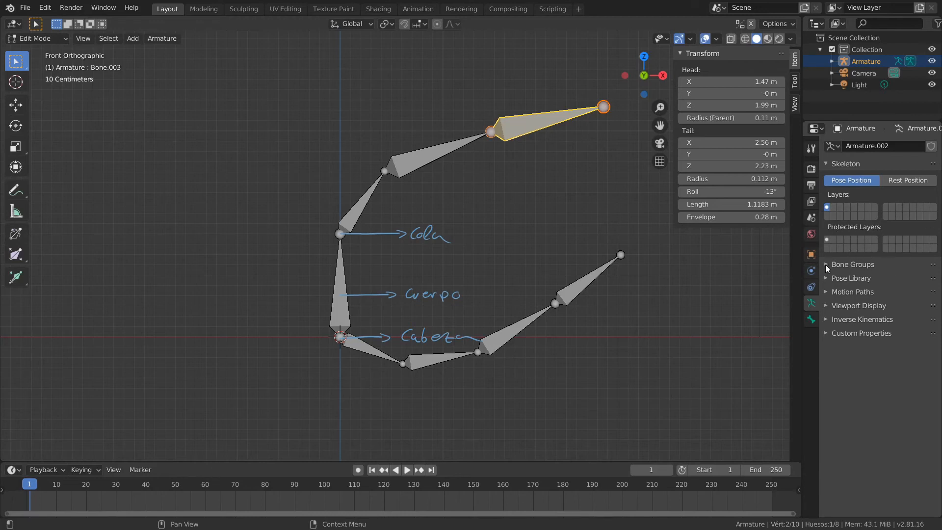
pyautogui.click(826, 306)
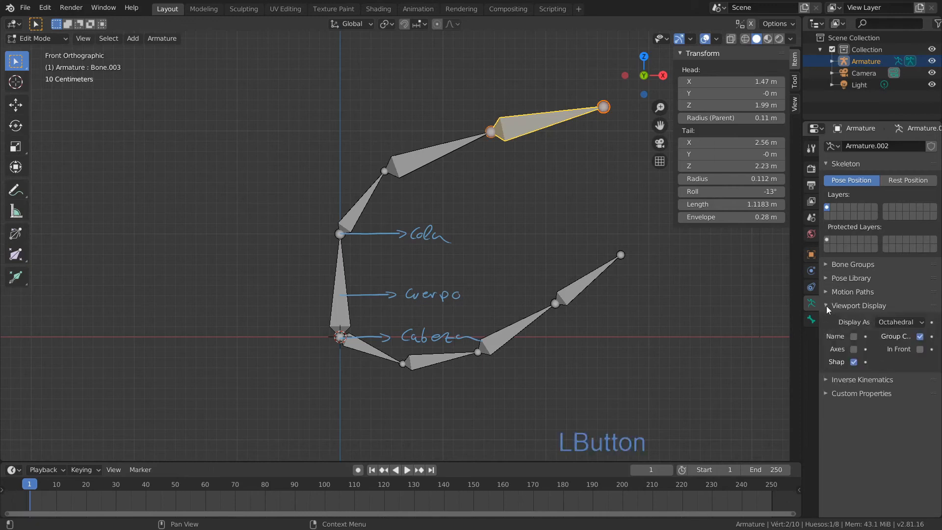
pyautogui.click(854, 336)
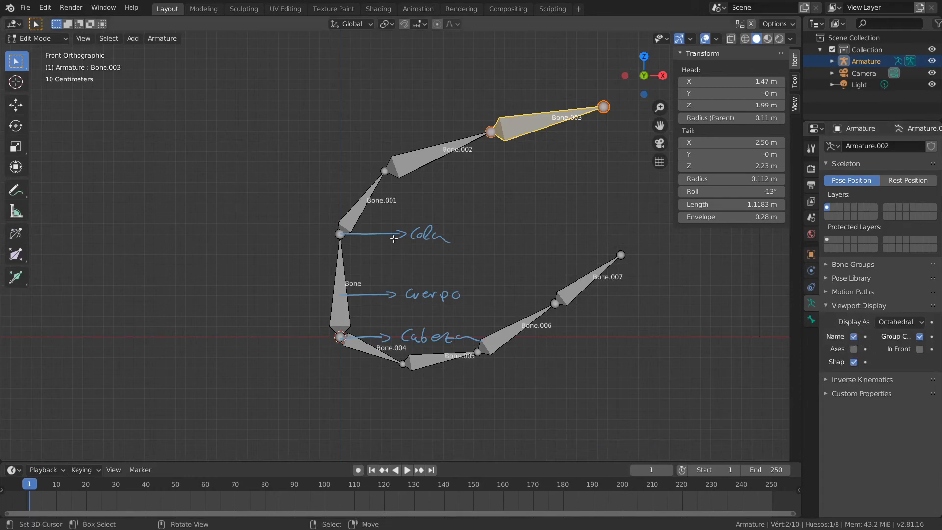
pyautogui.scroll(2, 393, 239)
pyautogui.keyDown('shift'); pyautogui.moveTo(394, 238); pyautogui.dragTo(258, 239, button='middle'); pyautogui.keyUp('shift')
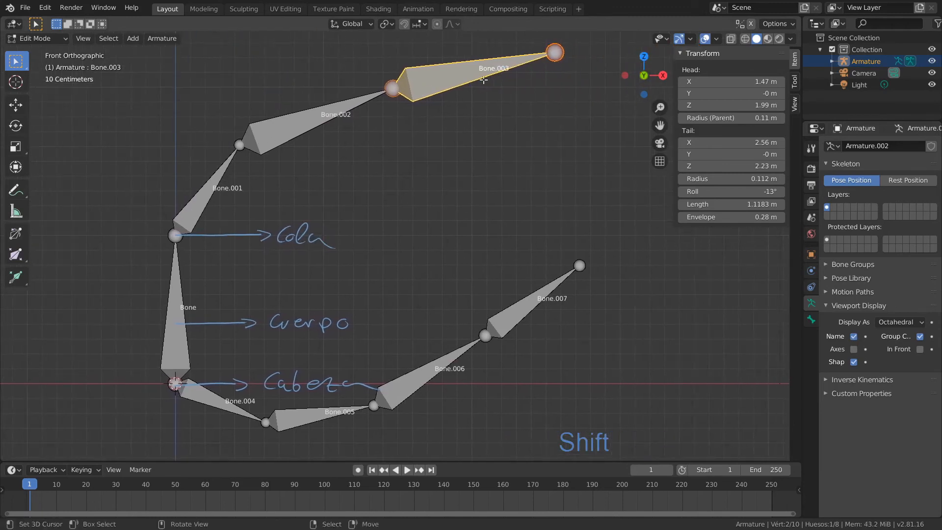
pyautogui.click(853, 349)
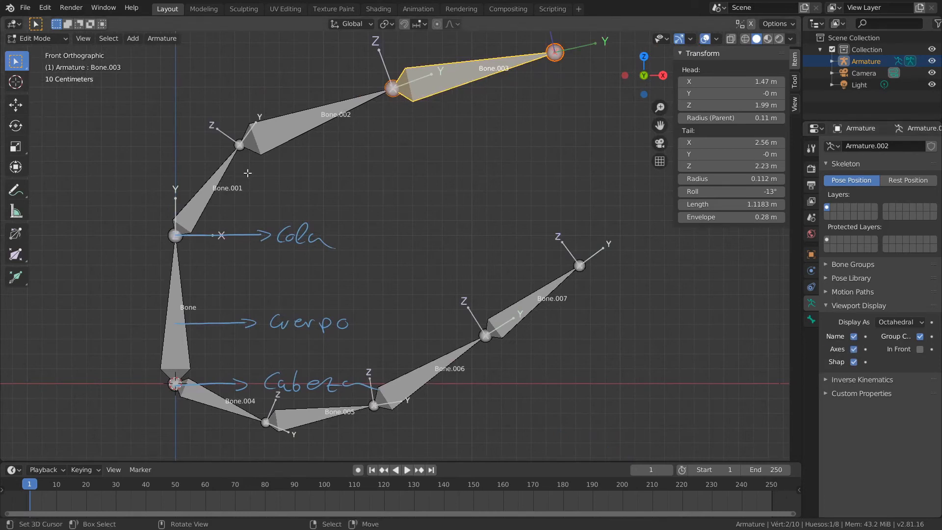
# Step: Try the In Front display for the armature, turn it off again, and keep the Octahedral display type
pyautogui.click(920, 349)
pyautogui.scroll(-1, 518, 327)
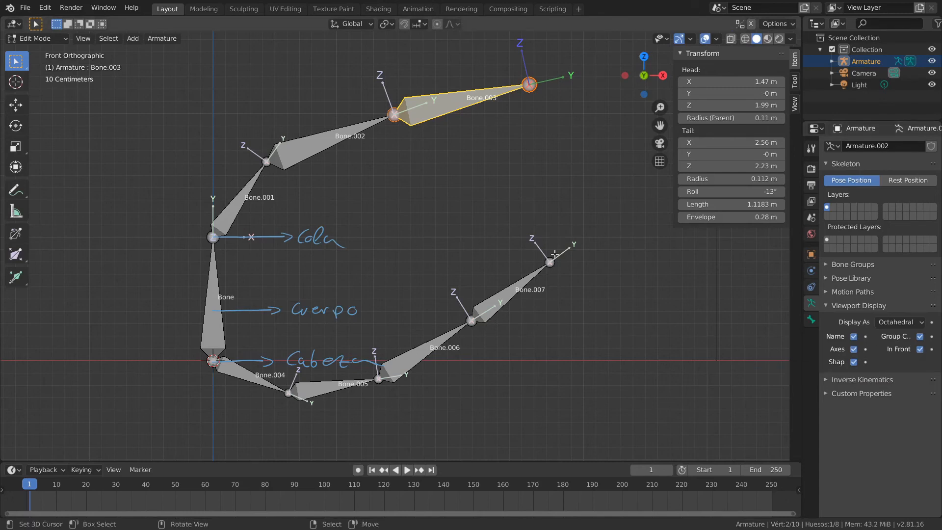
pyautogui.click(920, 349)
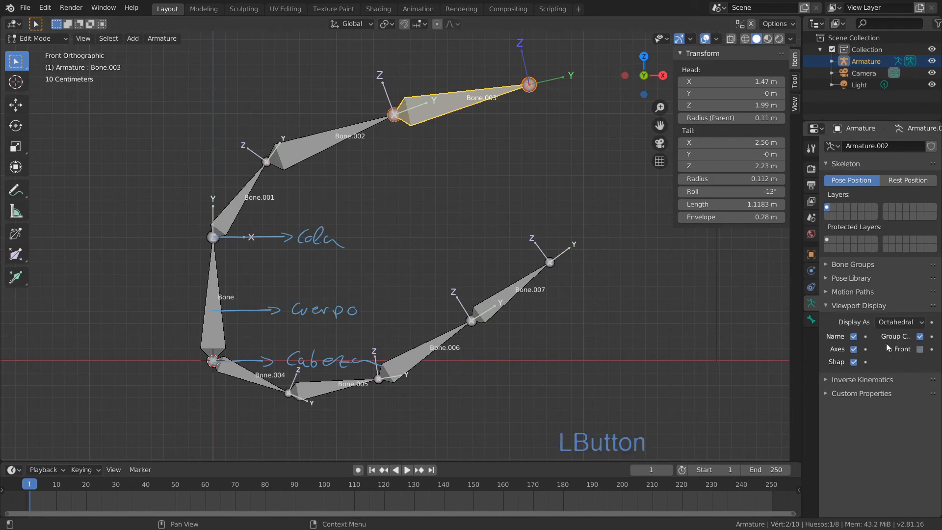
pyautogui.click(920, 324)
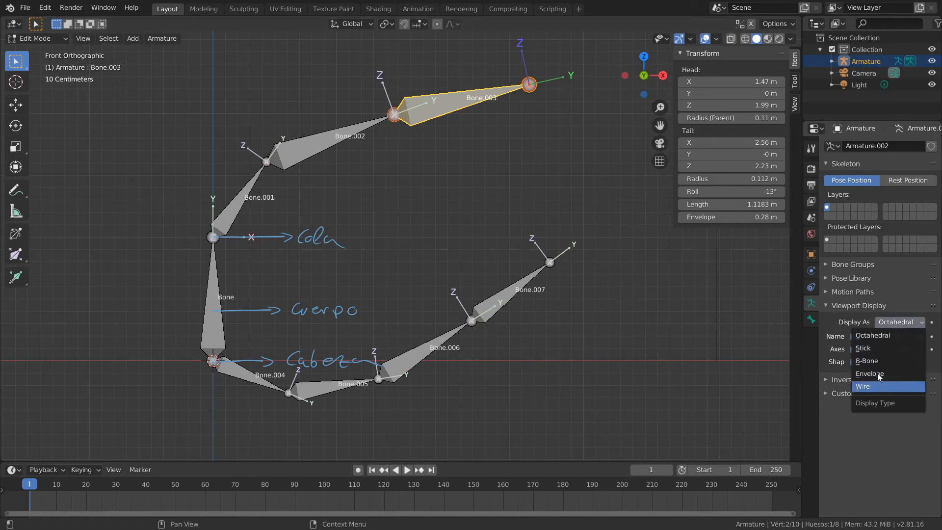
pyautogui.click(893, 335)
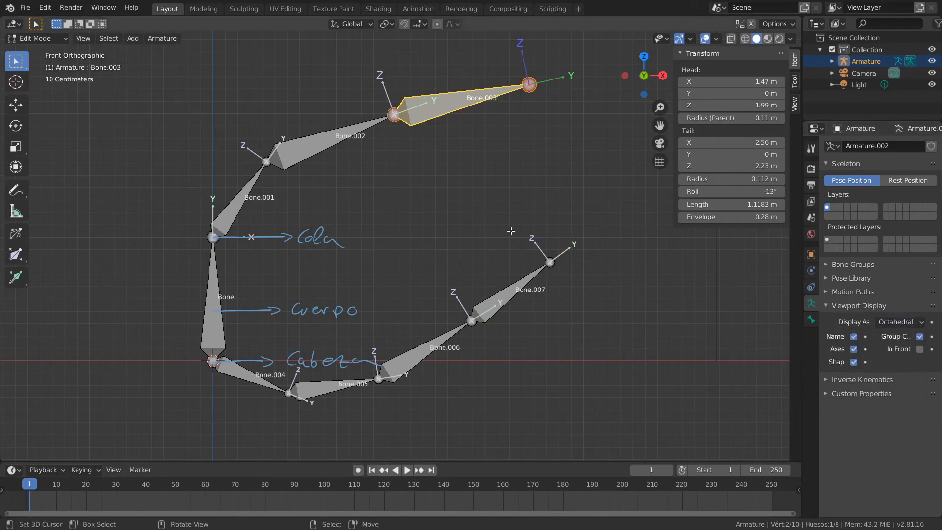
# Step: Display the armature's bones as Stick and turn off their names and axes
pyautogui.click(908, 322)
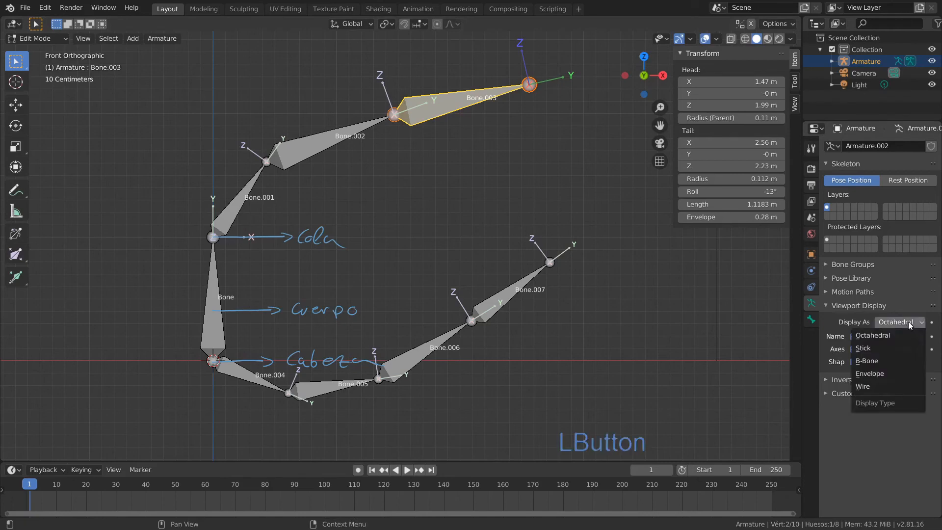
pyautogui.click(870, 349)
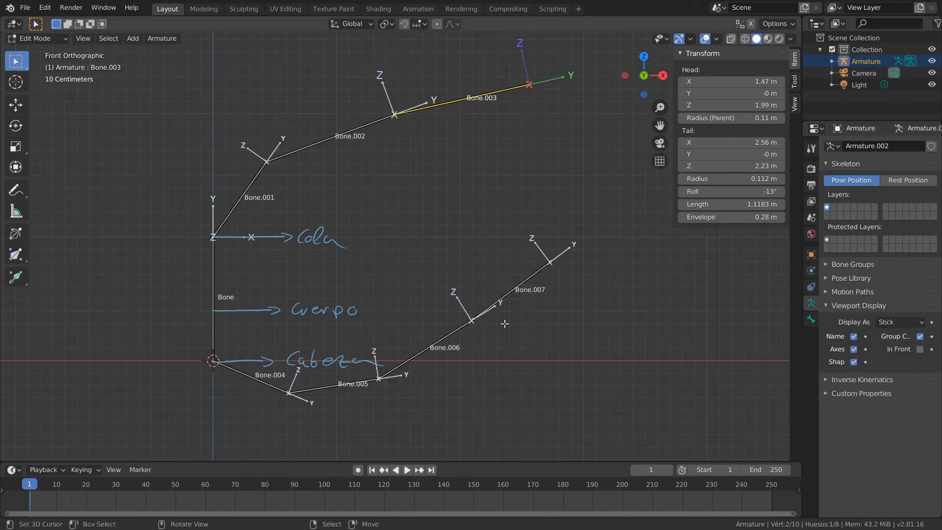
pyautogui.click(854, 337)
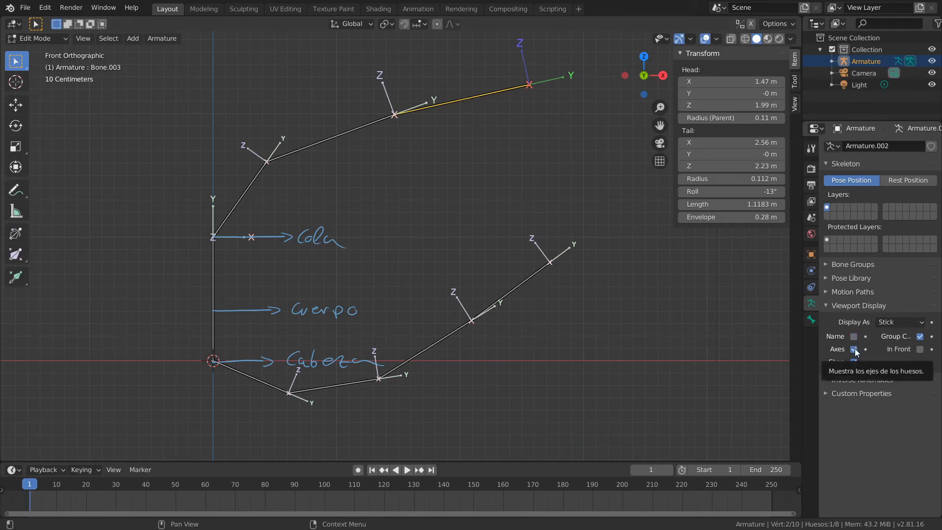
pyautogui.click(854, 350)
# Step: Display the armature's bones as B-Bone, followed by Envelope
pyautogui.click(906, 322)
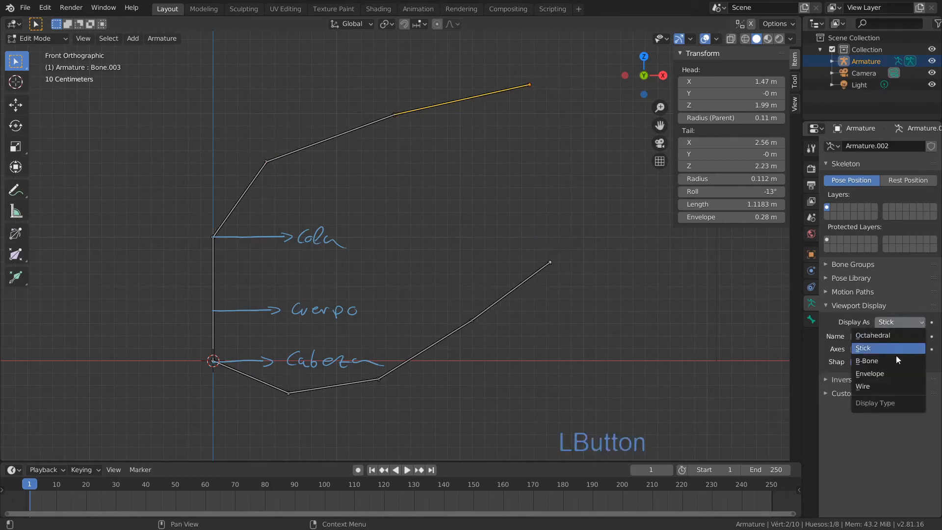
pyautogui.click(884, 361)
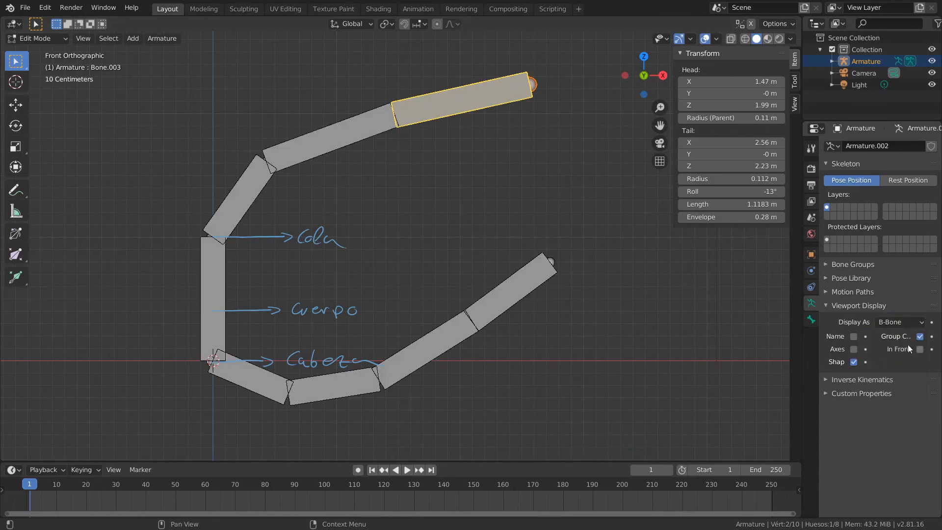
pyautogui.click(922, 325)
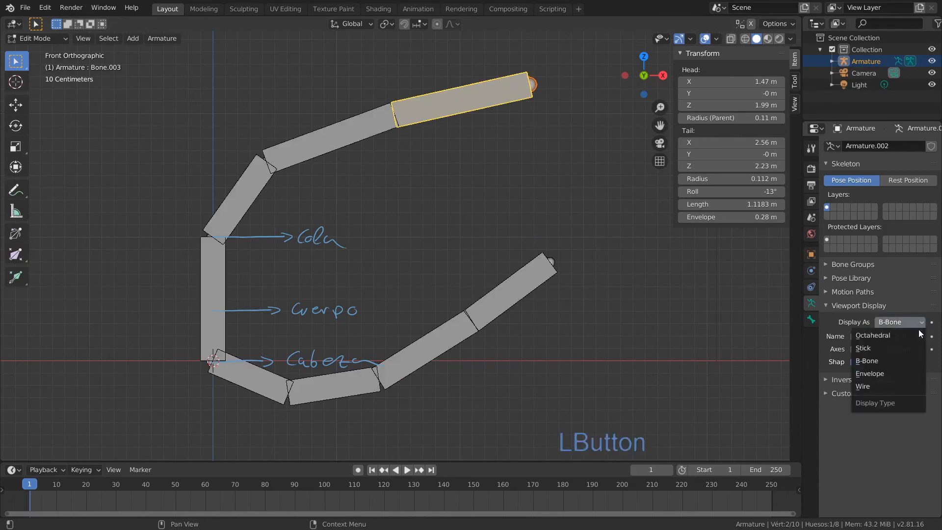
pyautogui.click(884, 374)
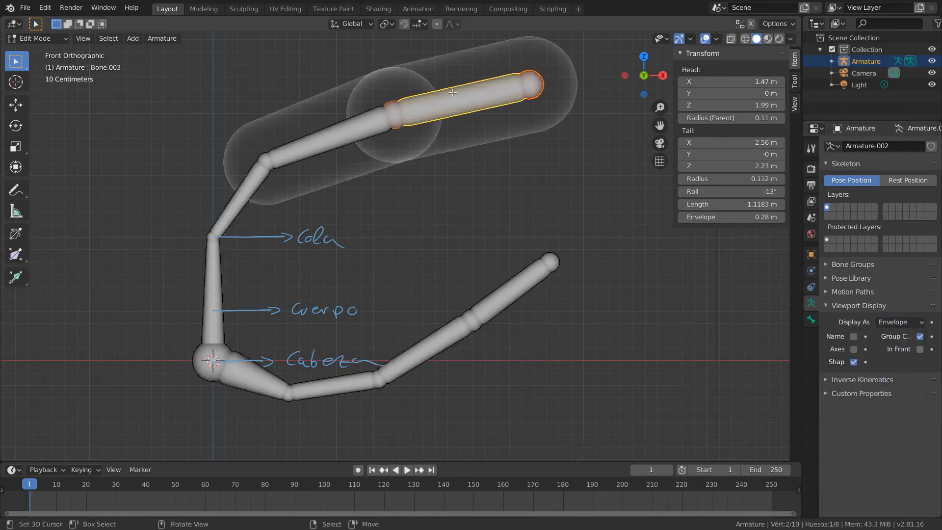
# Step: Select the upper chain's second bone, the lower chain's second bone, and the lower chain's tip bone to inspect their envelopes
pyautogui.rightClick(225, 213)
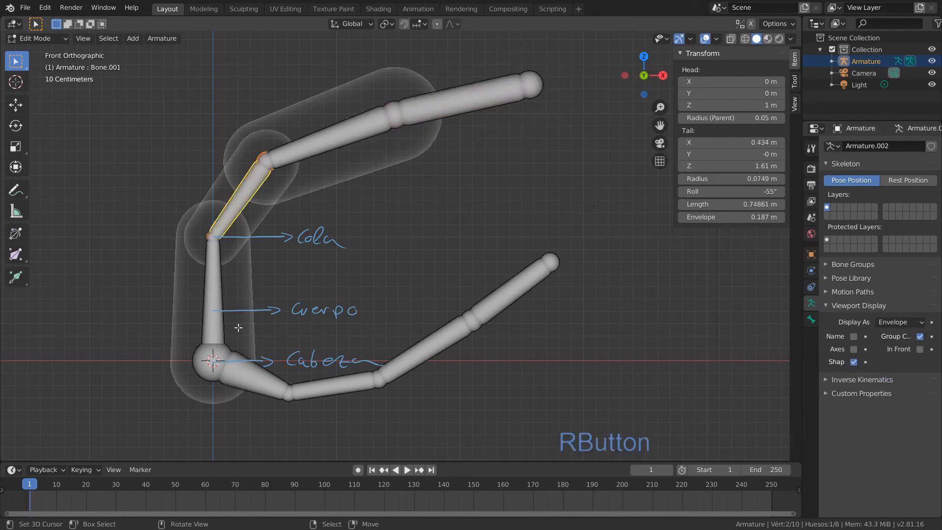
pyautogui.rightClick(337, 384)
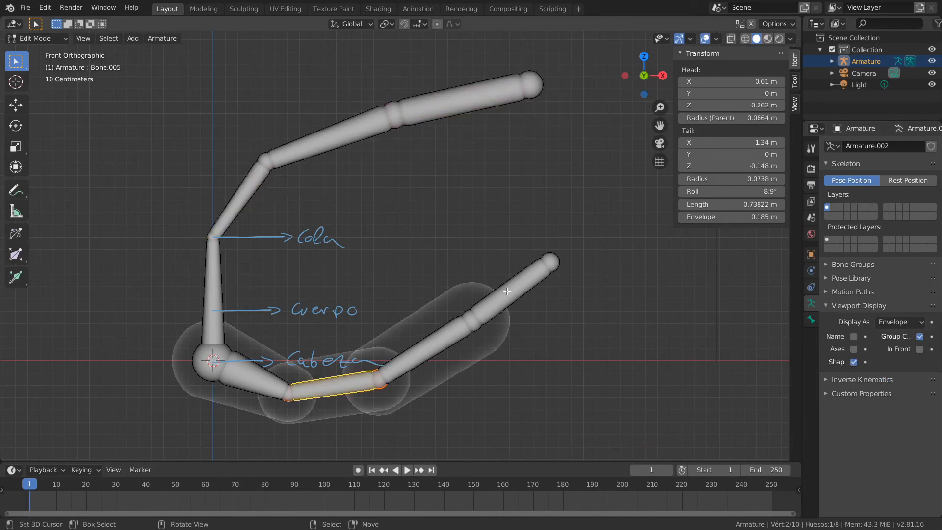
pyautogui.rightClick(524, 277)
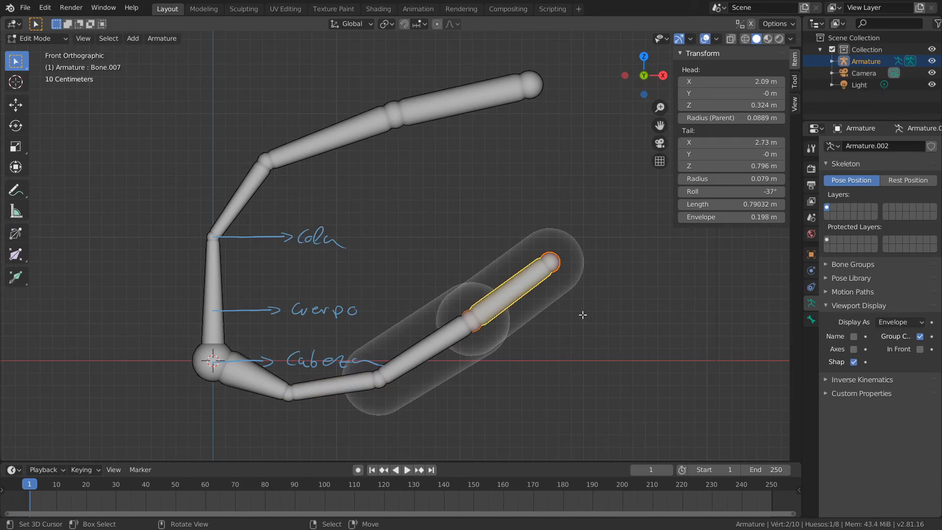
# Step: Display the armature's bones as Wire, and return them to the Octahedral display type
pyautogui.click(907, 322)
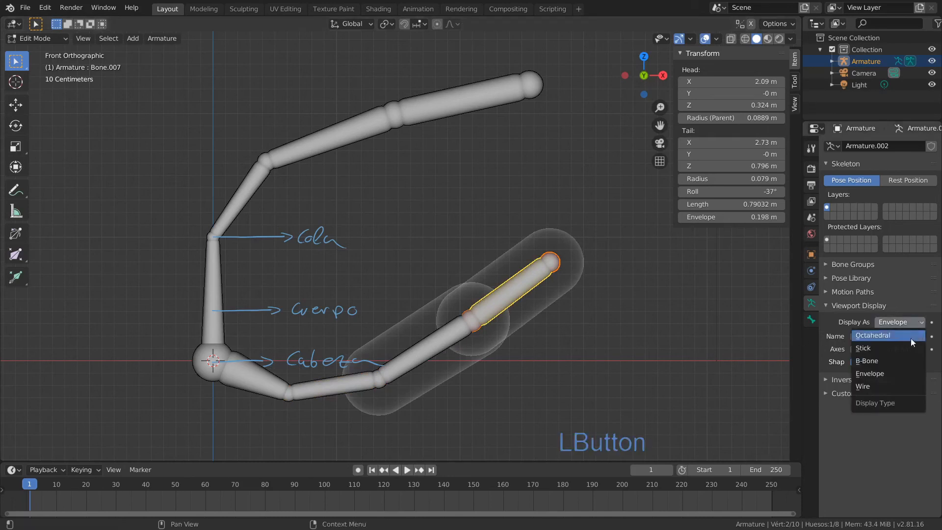
pyautogui.click(877, 387)
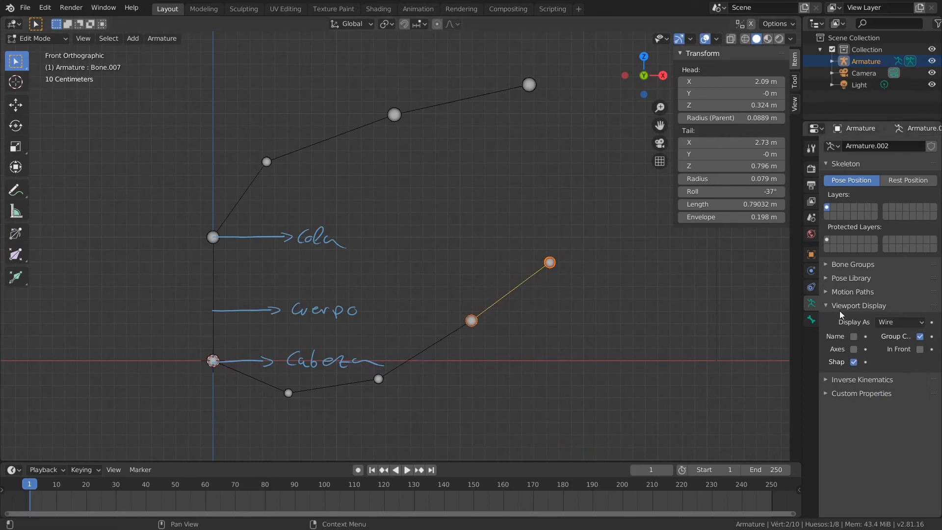
pyautogui.click(907, 319)
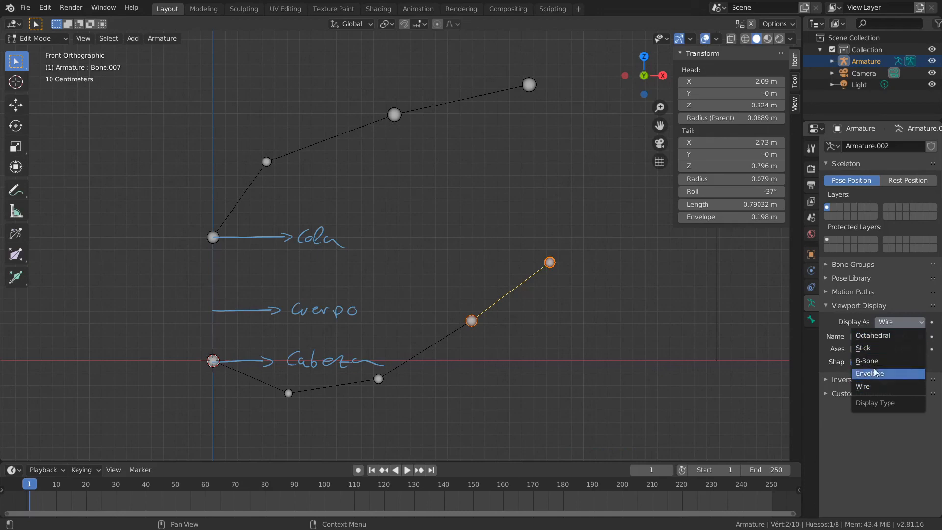
pyautogui.click(887, 336)
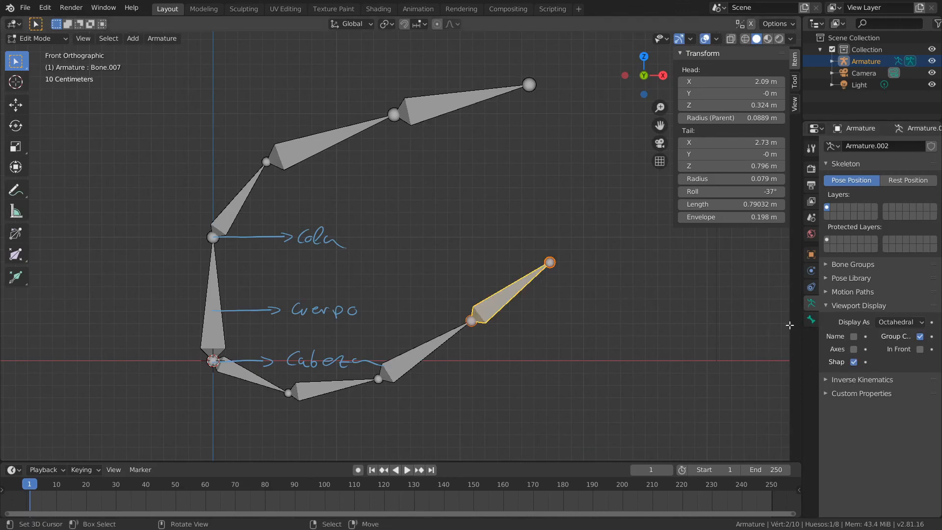
# Step: Open the bone properties of the lower chain's tip bone and examine its Bendy Bones settings, collapsing them again
pyautogui.click(811, 319)
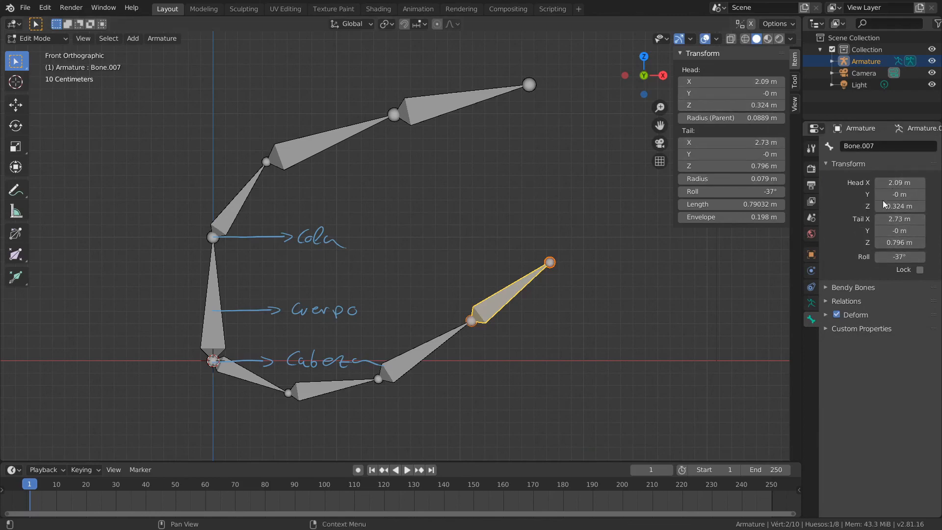
pyautogui.click(826, 287)
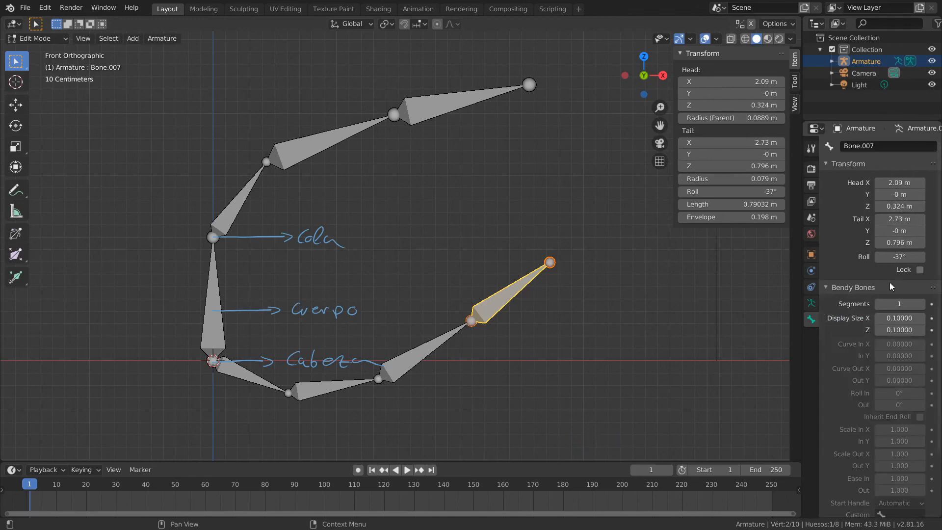
pyautogui.click(825, 288)
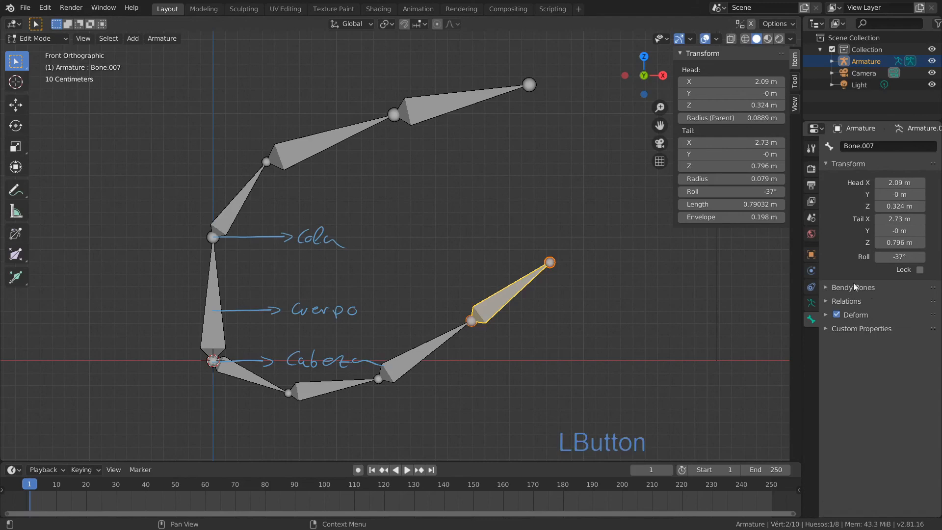
# Step: Expand the bone Relations settings, widen the properties editor, and inspect the parents of the upper chain's tip bone and the bone before it
pyautogui.click(826, 300)
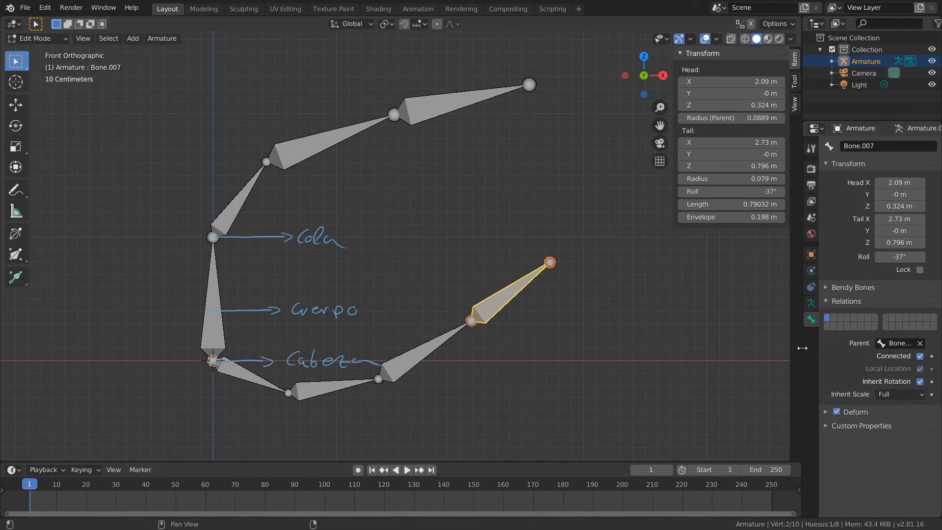
pyautogui.moveTo(803, 352); pyautogui.dragTo(743, 352)
pyautogui.rightClick(410, 105)
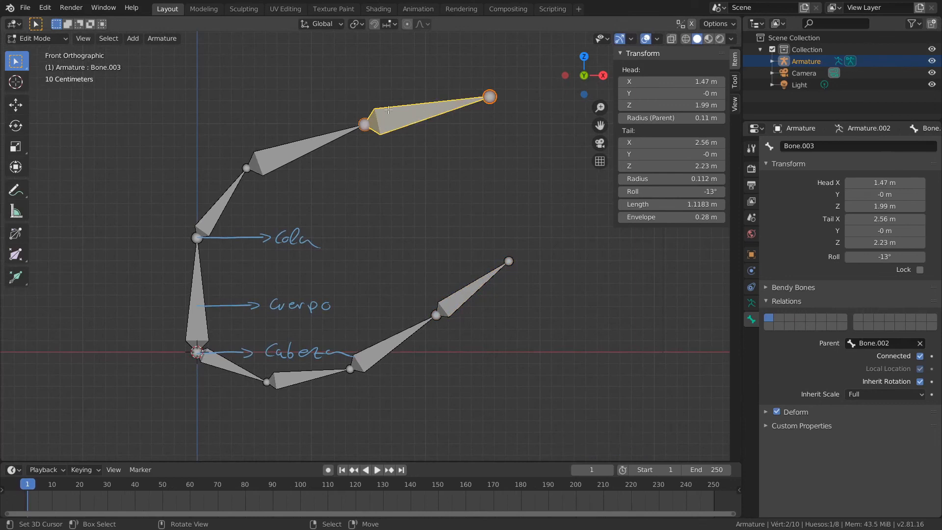
pyautogui.rightClick(303, 149)
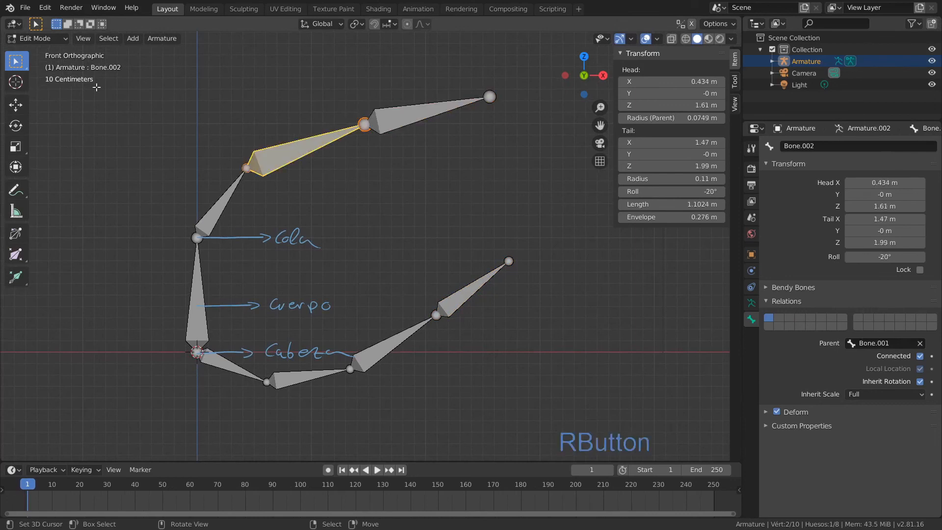
# Step: Turn off the Connected relation of the upper chain's tip bone, and turn it on again
pyautogui.rightClick(416, 111)
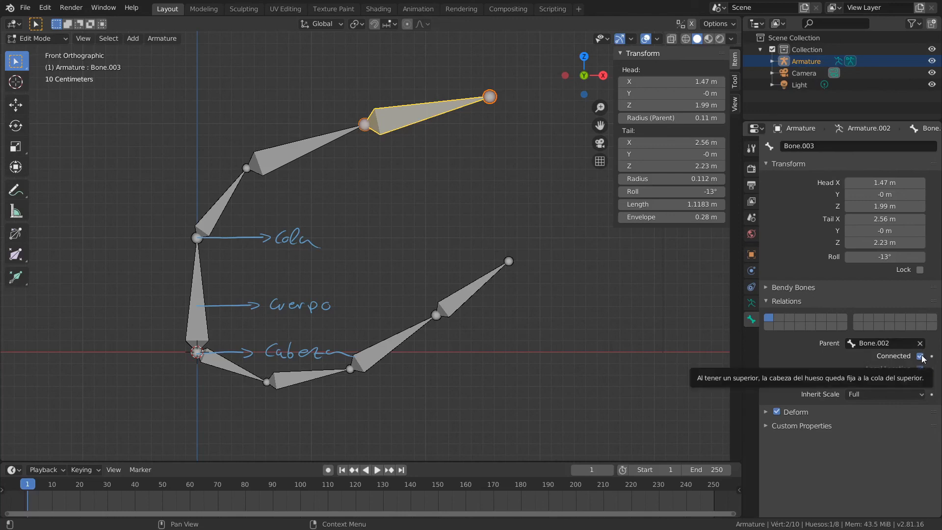
pyautogui.click(921, 356)
pyautogui.click(921, 356)
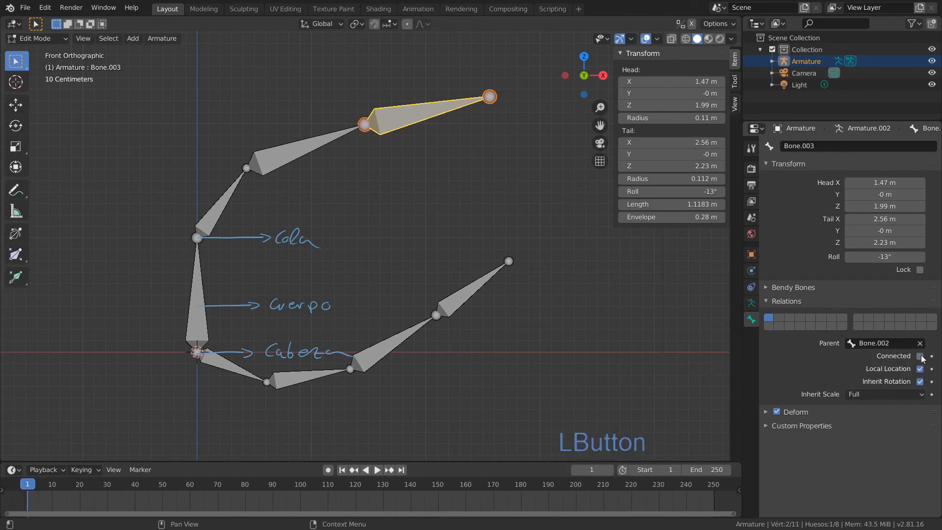
# Step: Examine the Deform settings of the upper chain's tip bone, collapse them, and return to the armature's data properties
pyautogui.click(766, 412)
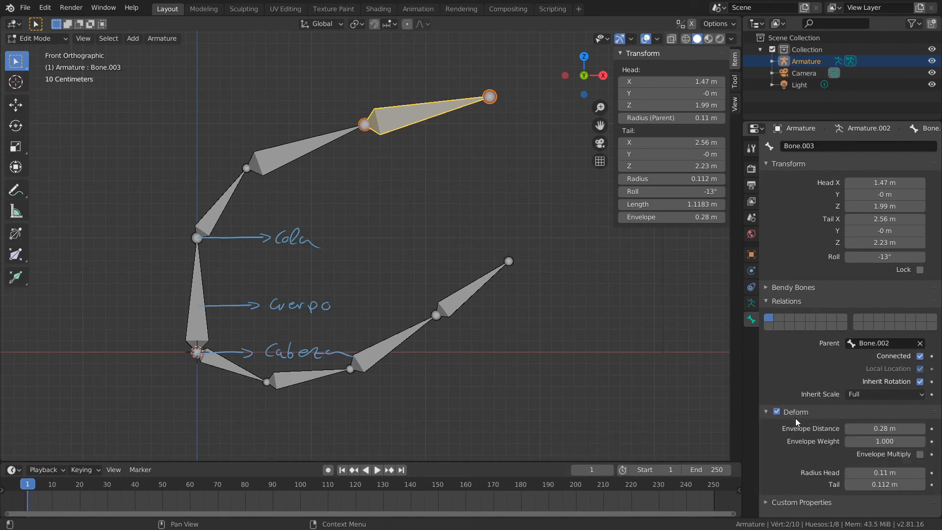
pyautogui.click(766, 411)
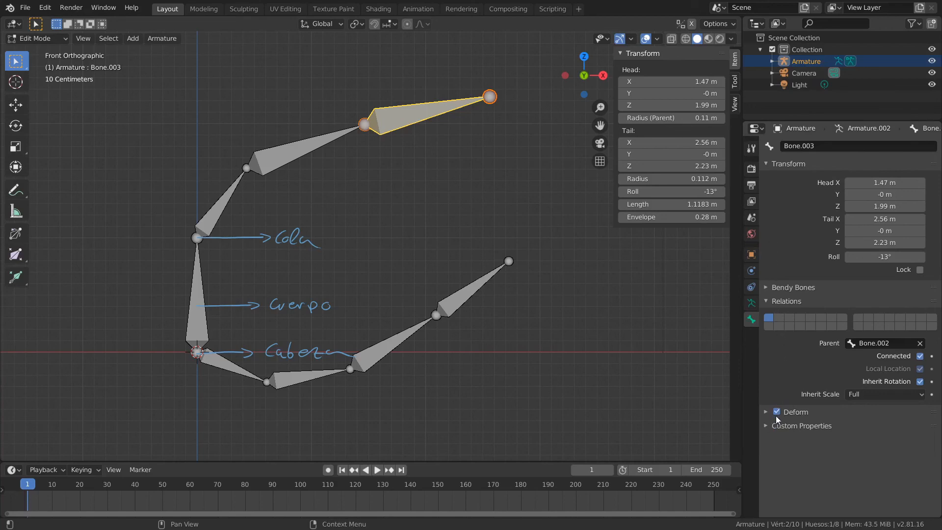
pyautogui.click(750, 303)
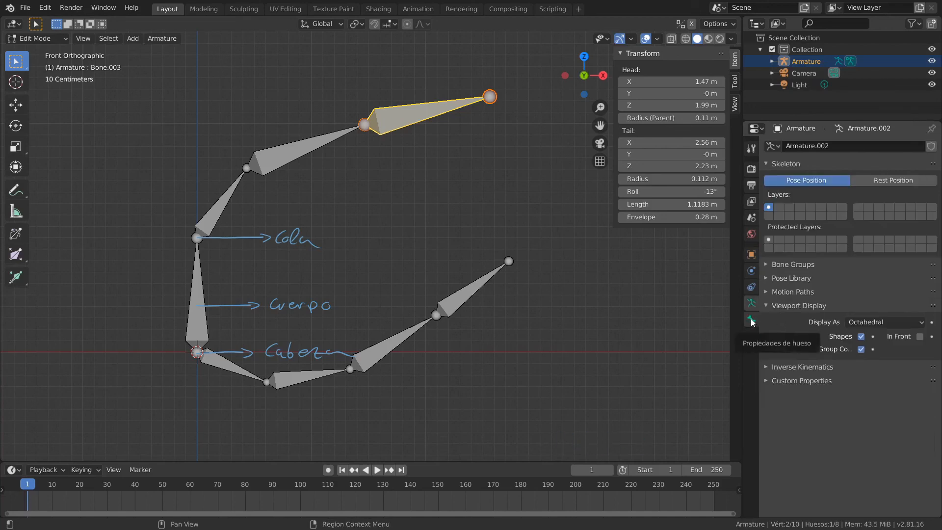